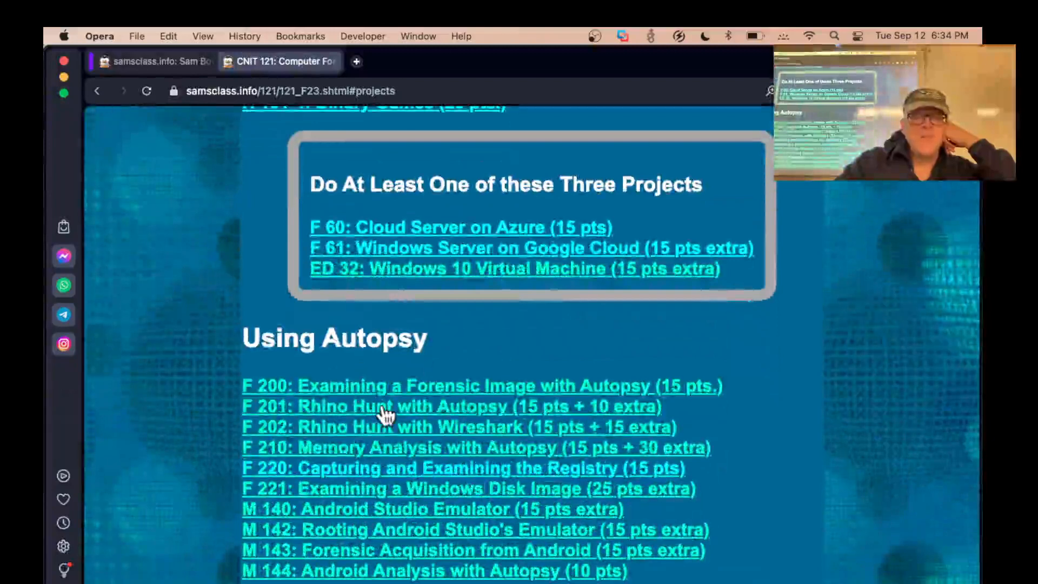
# Open the F 201: Rhino Hunt with Autopsy project in a new tab and read its scenario and evidence file instructions
pyautogui.rightClick(384, 406)
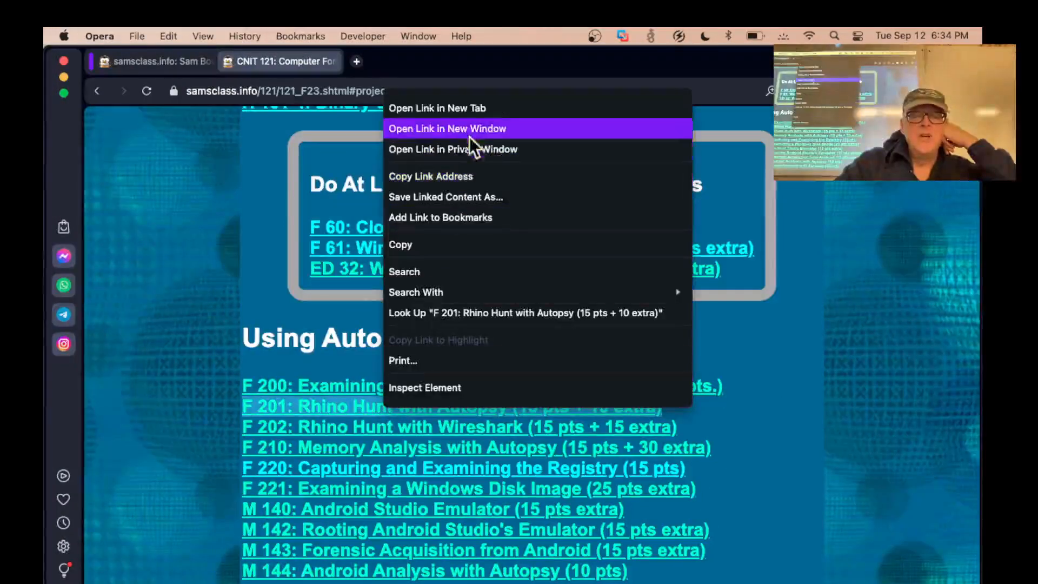
pyautogui.click(471, 108)
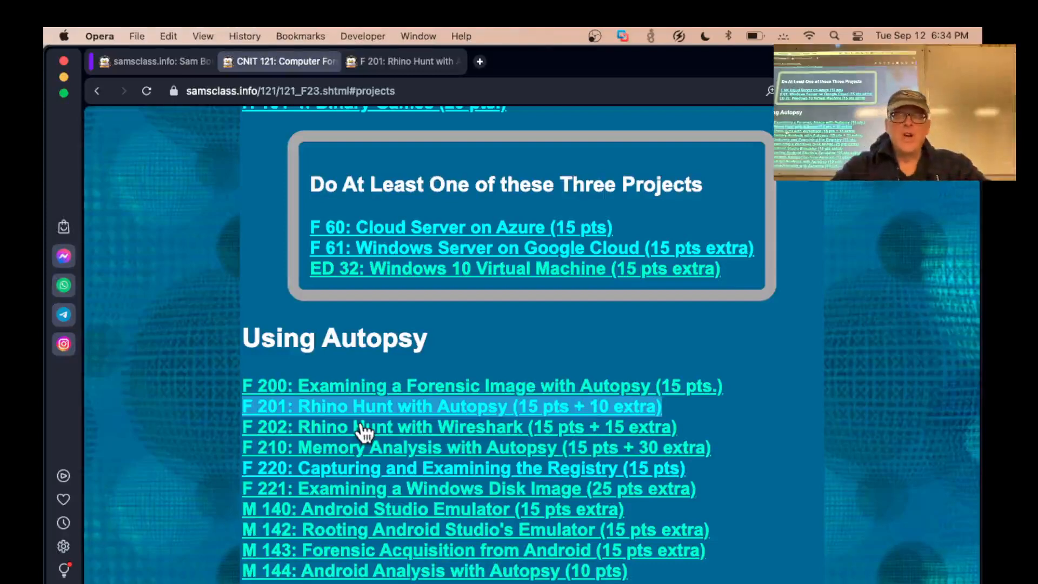
pyautogui.click(405, 64)
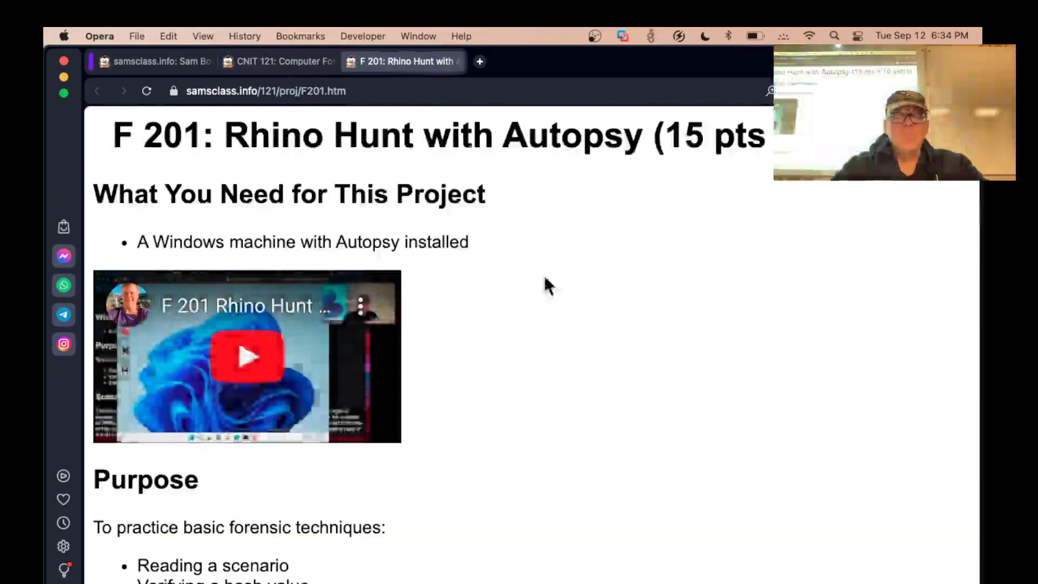
pyautogui.scroll(-10, 543, 274)
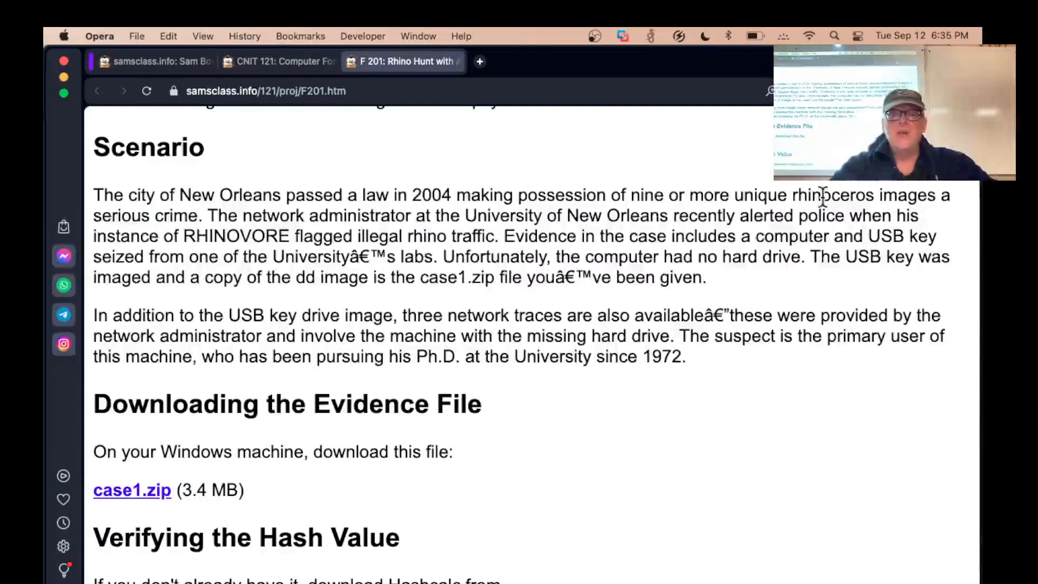
pyautogui.scroll(-3, 376, 249)
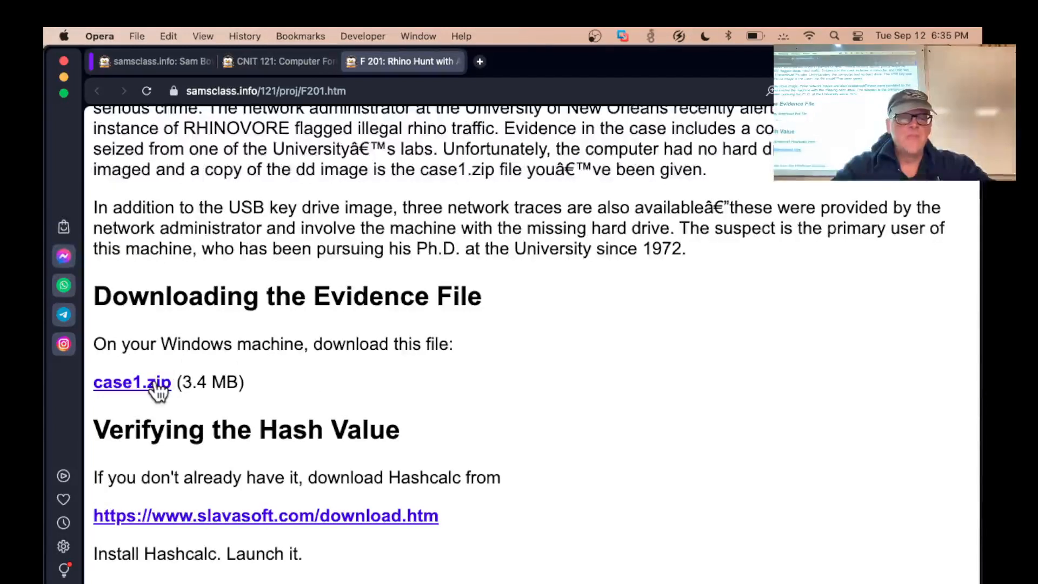
# Switch to the Windows 11 virtual machine in VMware Fusion and open Google Chrome from its desktop
pyautogui.press('super+Tab')
pyautogui.press('super+Tab')
pyautogui.press('super+Tab')
pyautogui.click(530, 334)
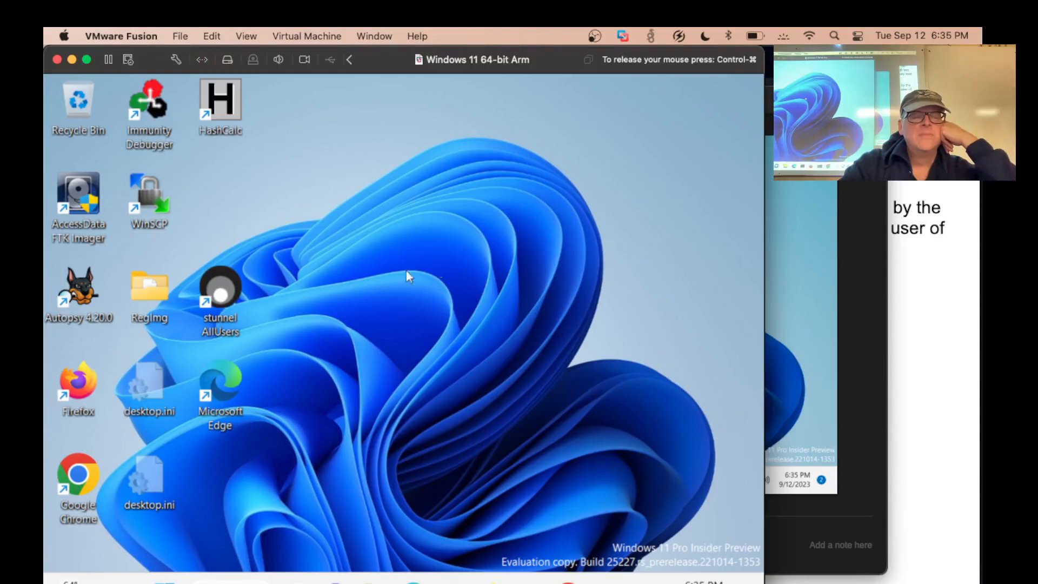
pyautogui.rightClick(79, 476)
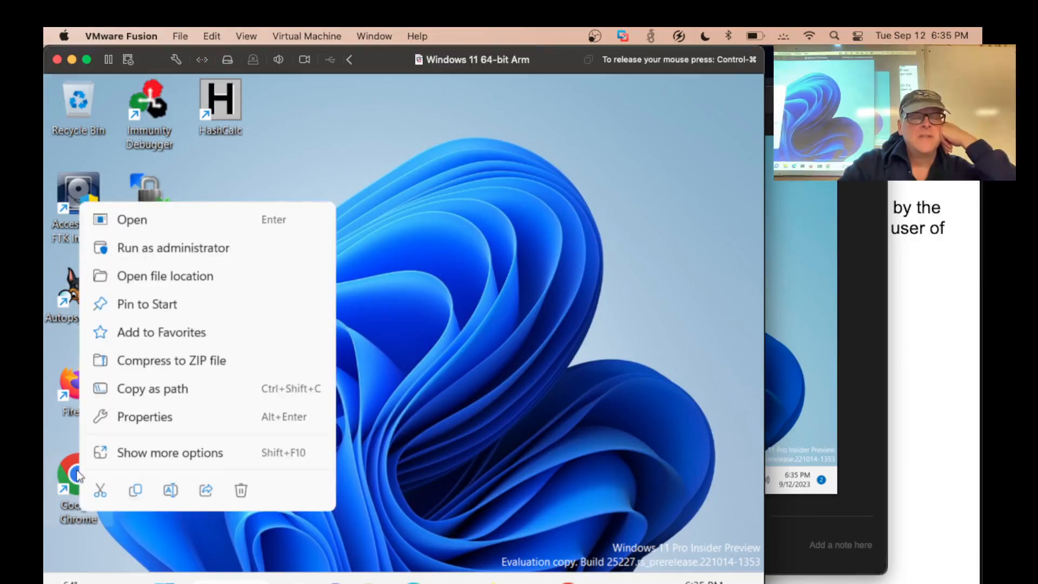
pyautogui.click(181, 224)
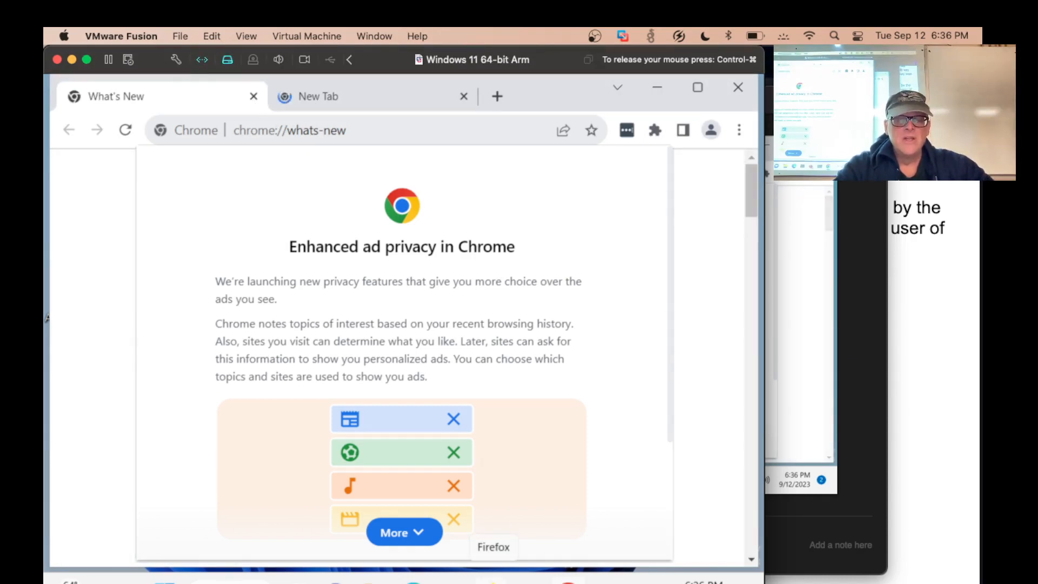
# Accept the ad privacy notice and load the samsclass.info website
pyautogui.scroll(-3, 637, 393)
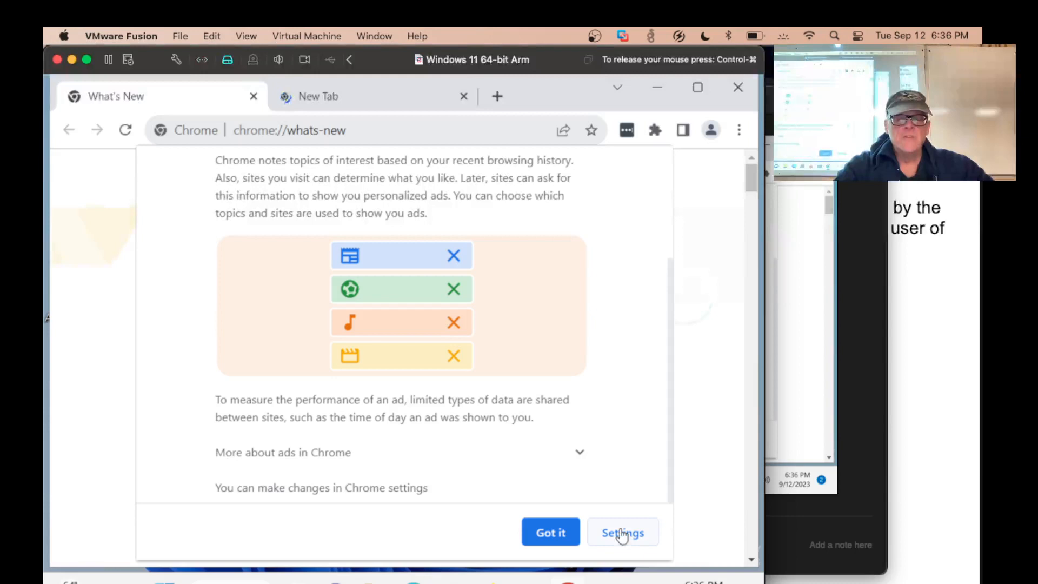
pyautogui.click(547, 531)
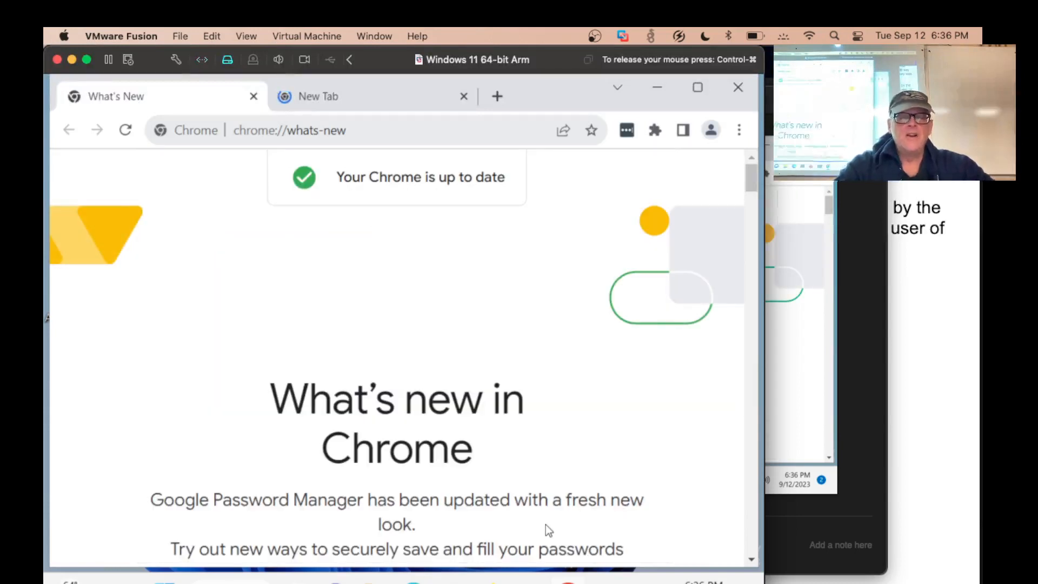
pyautogui.click(314, 135)
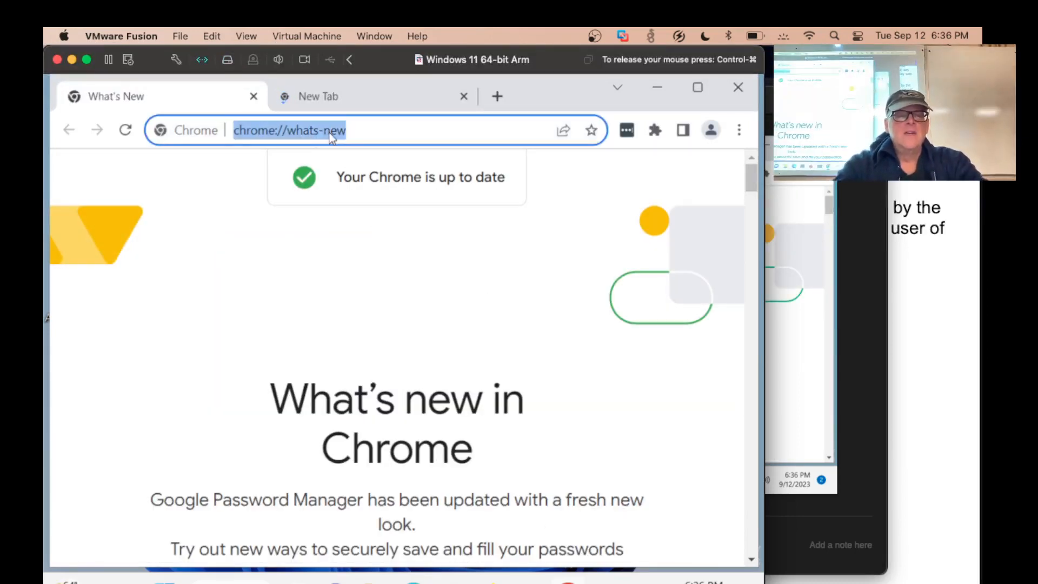
pyautogui.write('samsclass.info')
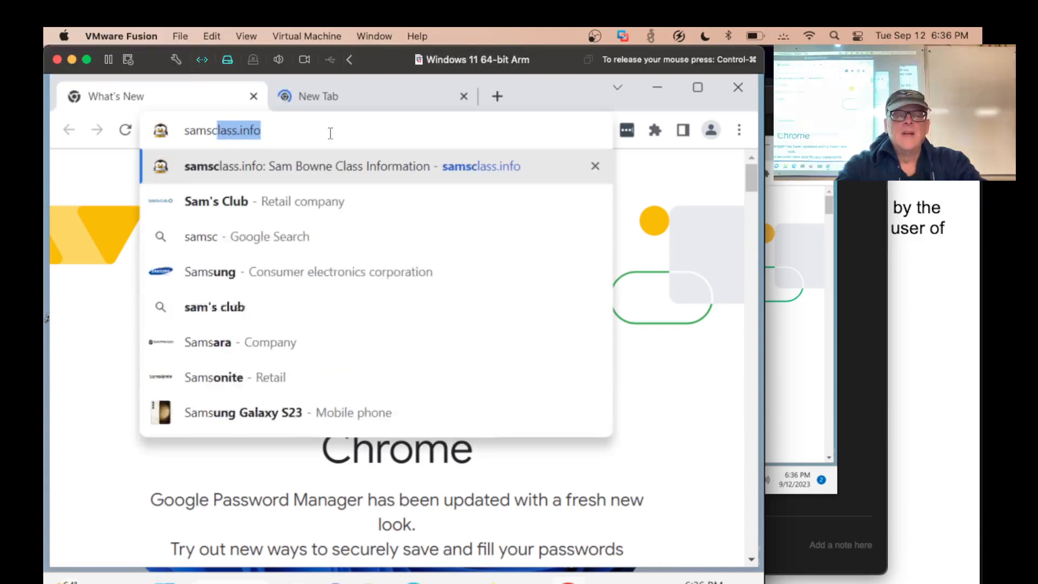
pyautogui.press('Return')
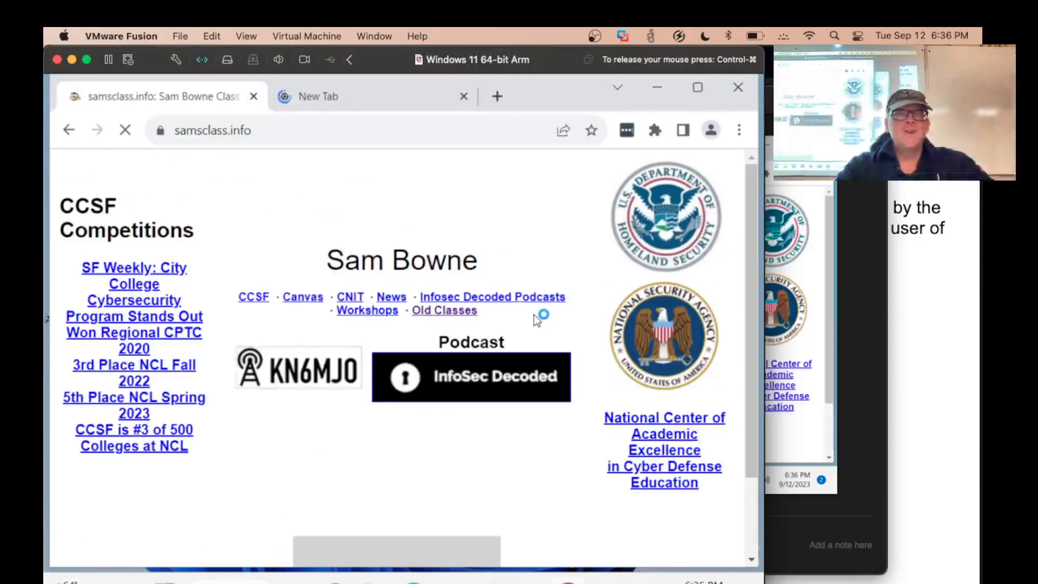
# Open the CNIT 121 class page and, from its Projects section, the F 201: Rhino Hunt with Autopsy project
pyautogui.scroll(-7, 533, 314)
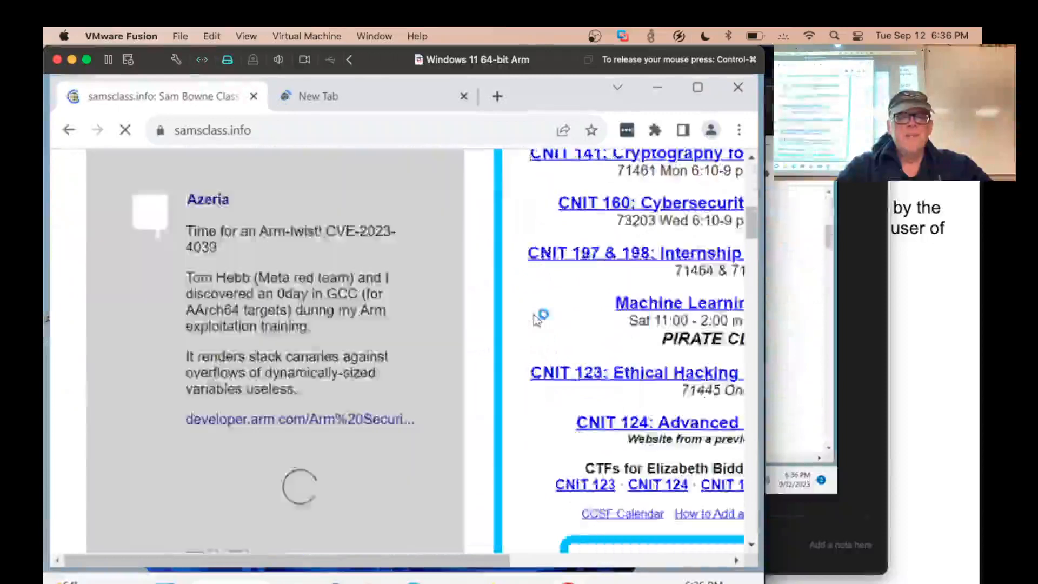
pyautogui.scroll(3, 535, 316)
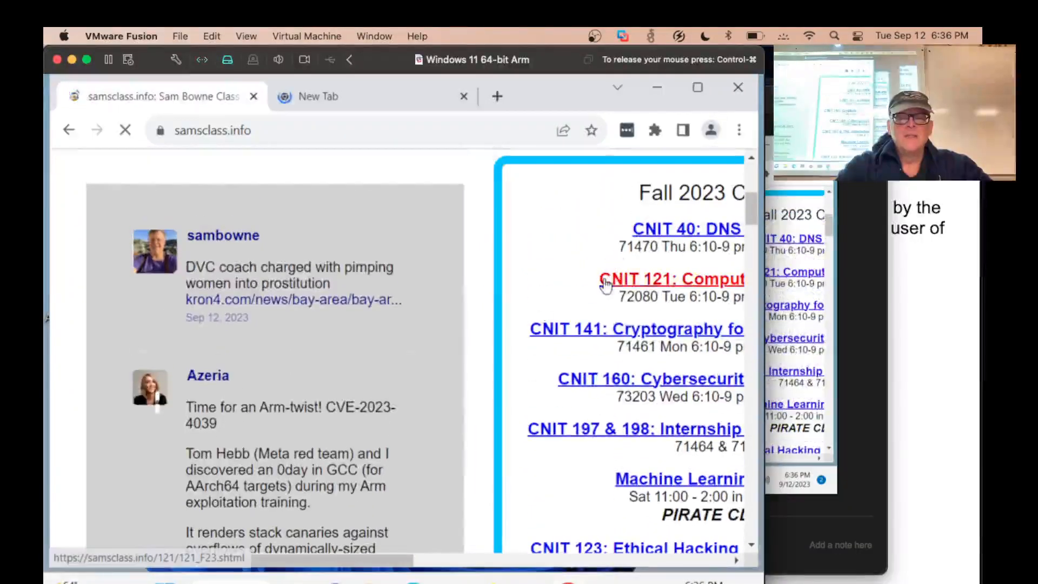
pyautogui.click(605, 281)
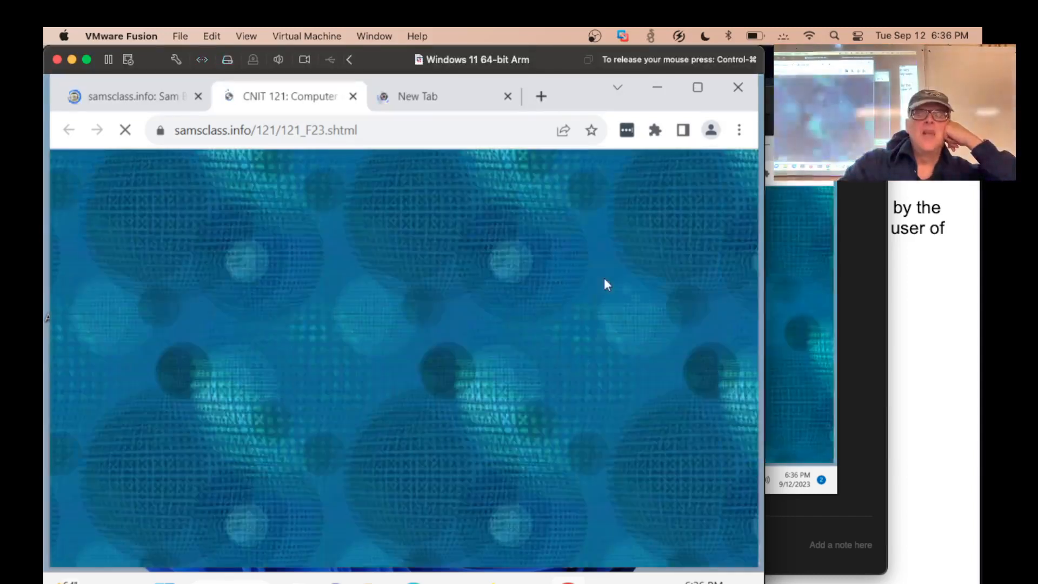
pyautogui.click(453, 348)
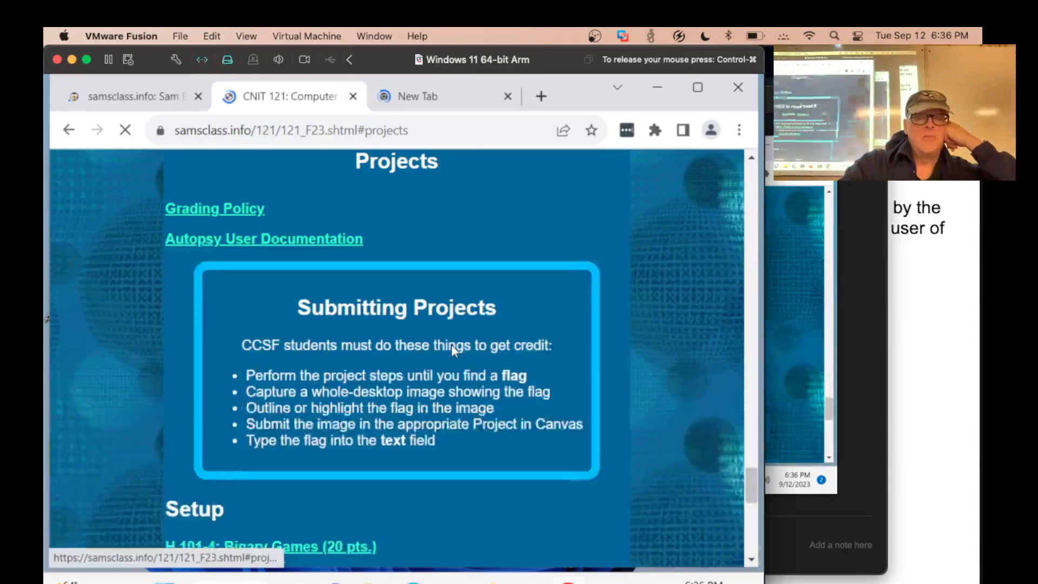
pyautogui.scroll(-8, 452, 346)
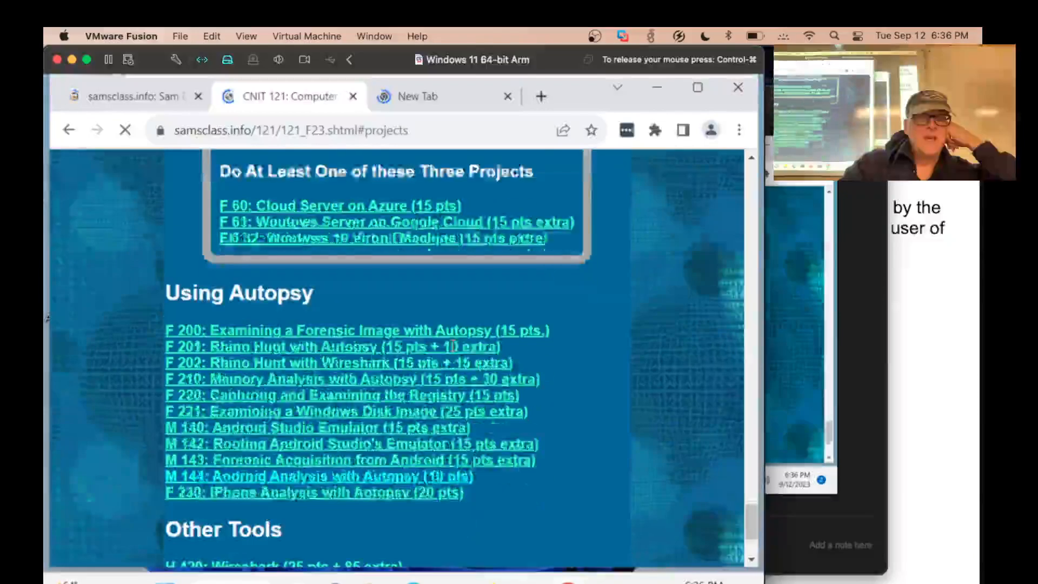
pyautogui.click(314, 342)
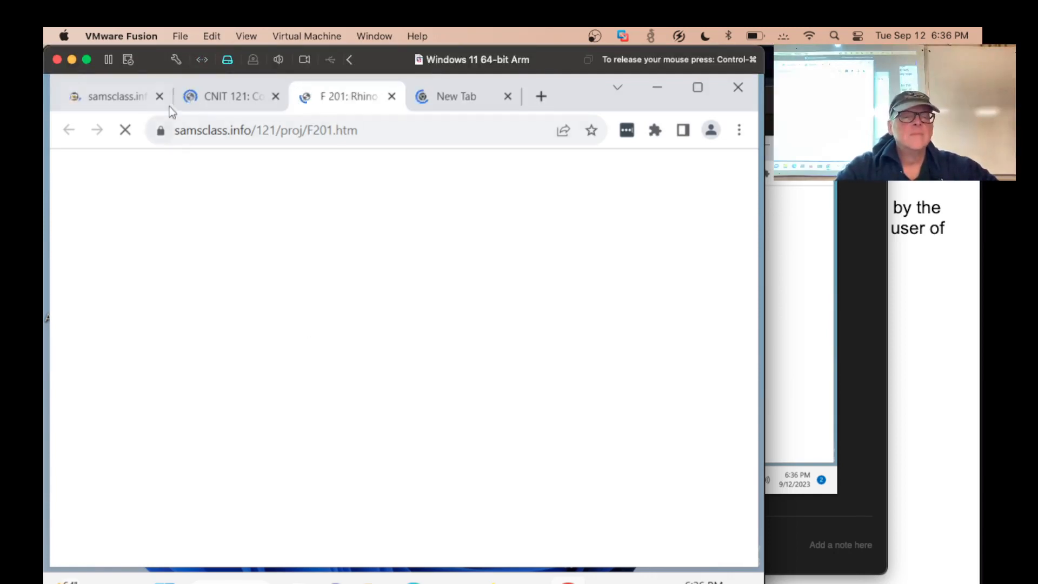
# Close the empty new tab and download the case1.zip evidence file from the project page
pyautogui.click(508, 97)
pyautogui.scroll(-9, 408, 364)
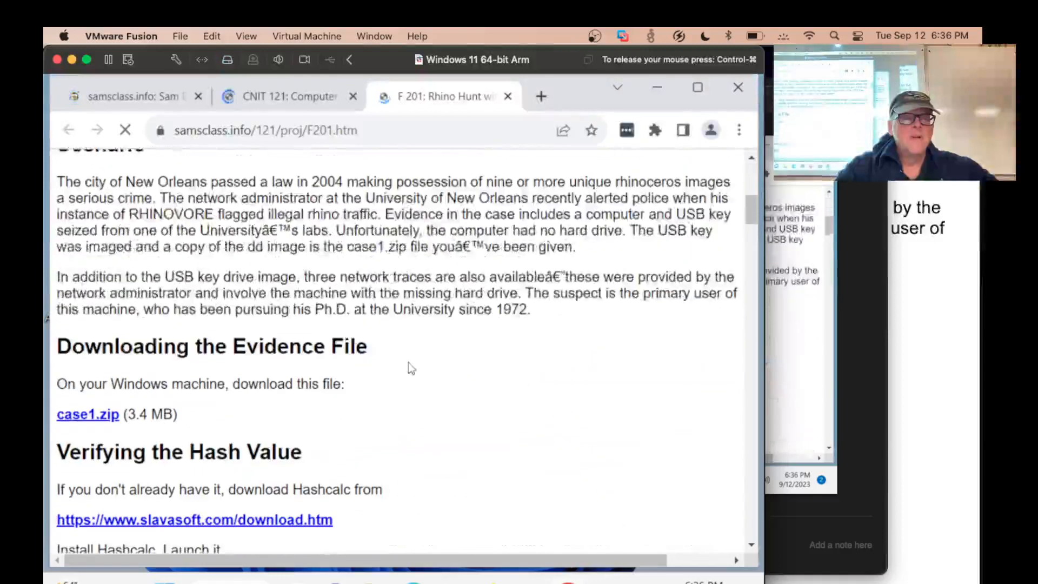
pyautogui.click(88, 414)
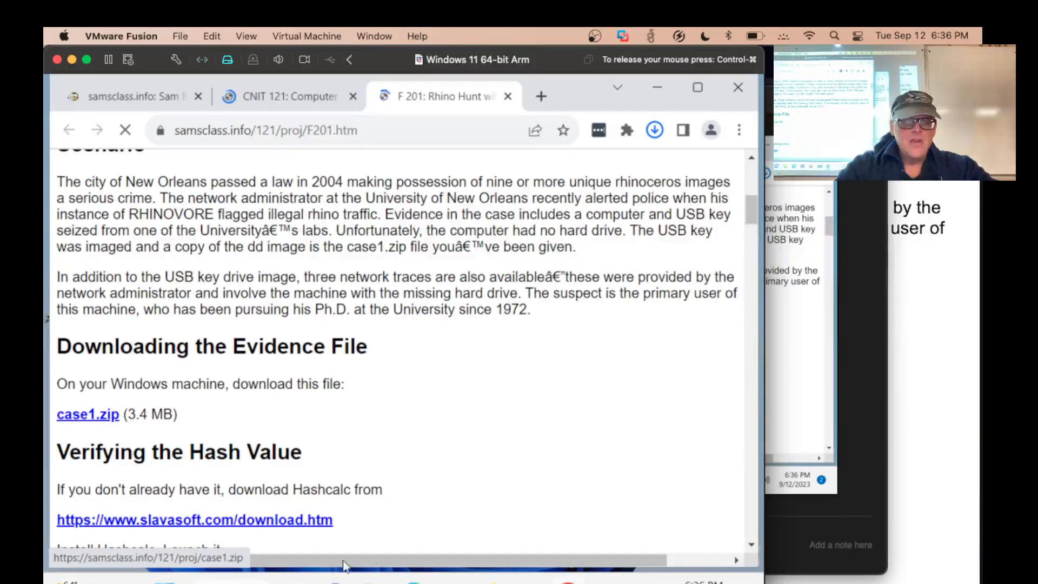
# Find and launch HashCalc in Windows, and move its window aside
pyautogui.click(230, 582)
pyautogui.write('hashcalc')
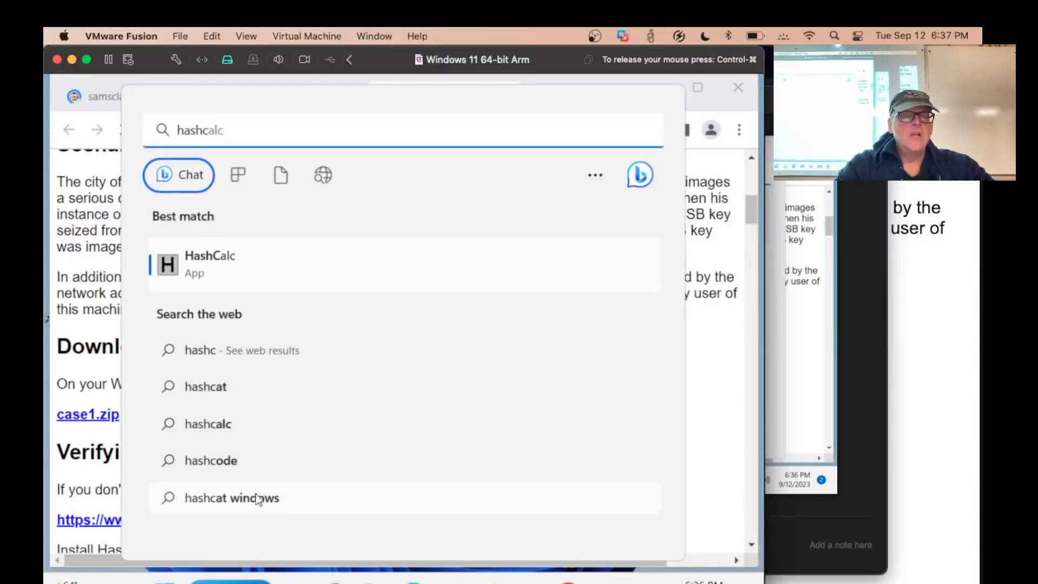
pyautogui.click(215, 271)
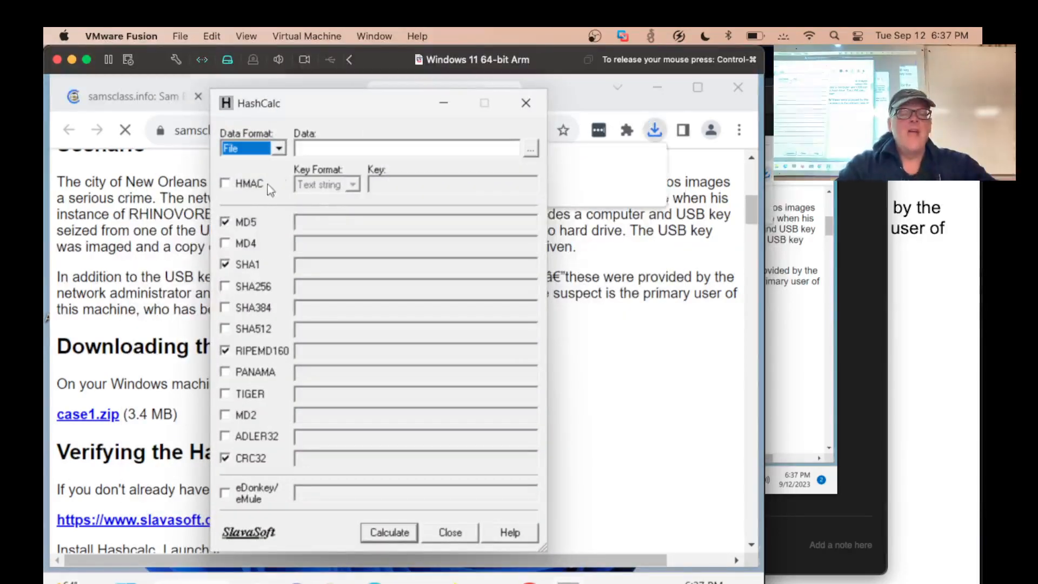
pyautogui.moveTo(311, 102); pyautogui.dragTo(202, 97)
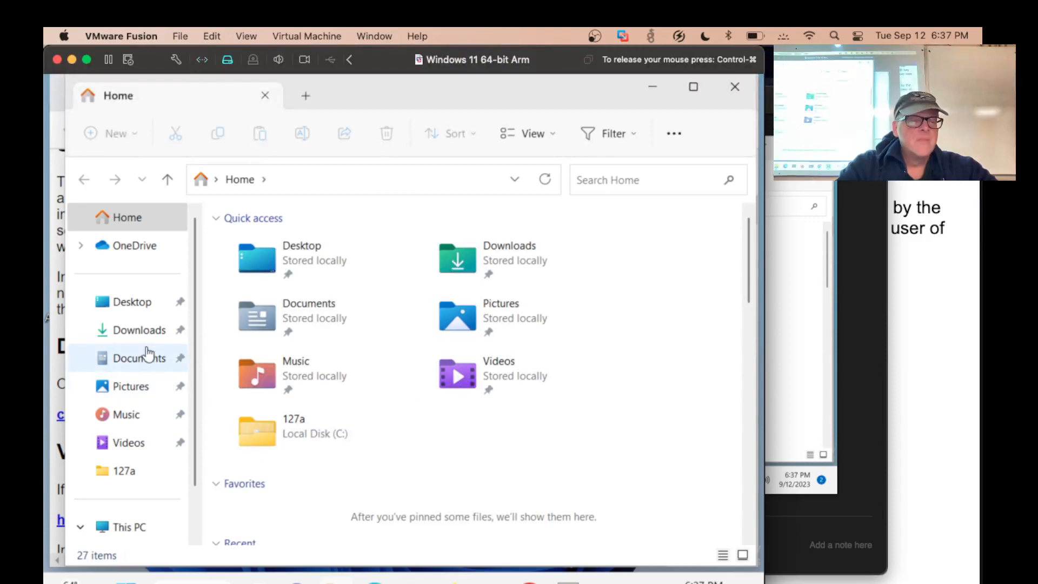
# Sort the Downloads folder by date modified and load case1.zip into HashCalc to calculate its hashes
pyautogui.click(144, 340)
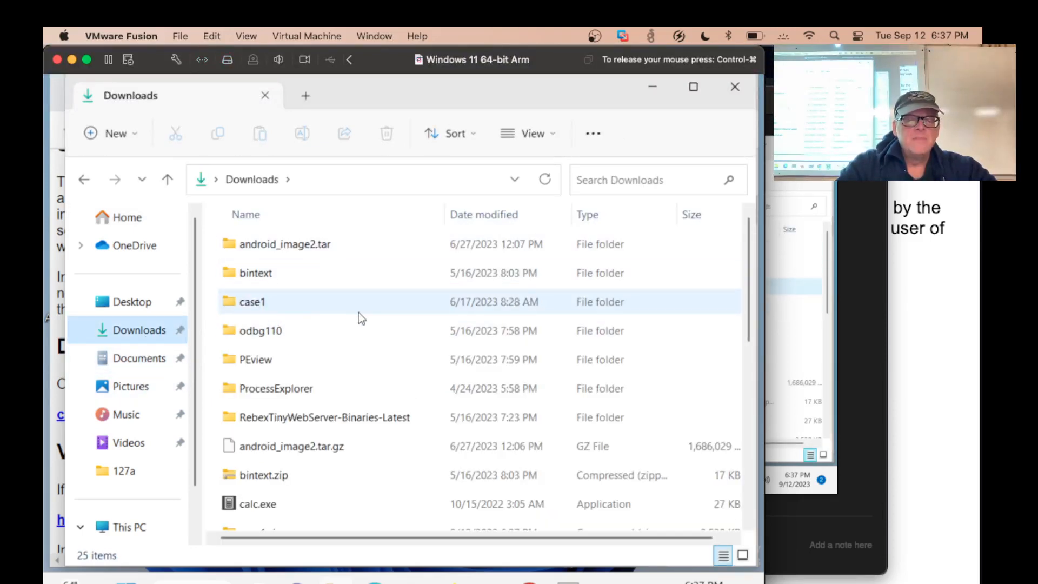
pyautogui.click(498, 215)
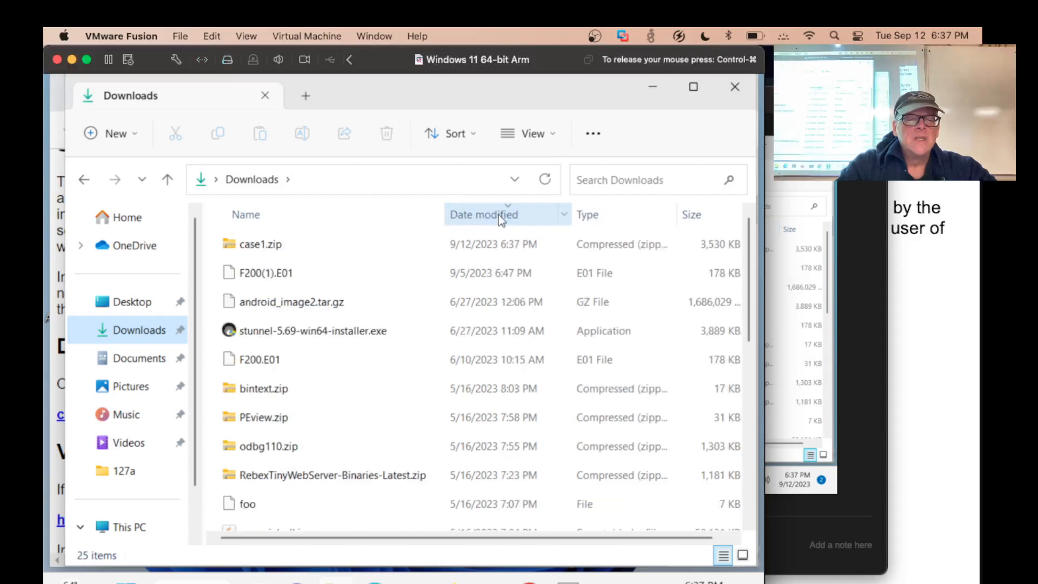
pyautogui.moveTo(340, 101); pyautogui.dragTo(668, 151)
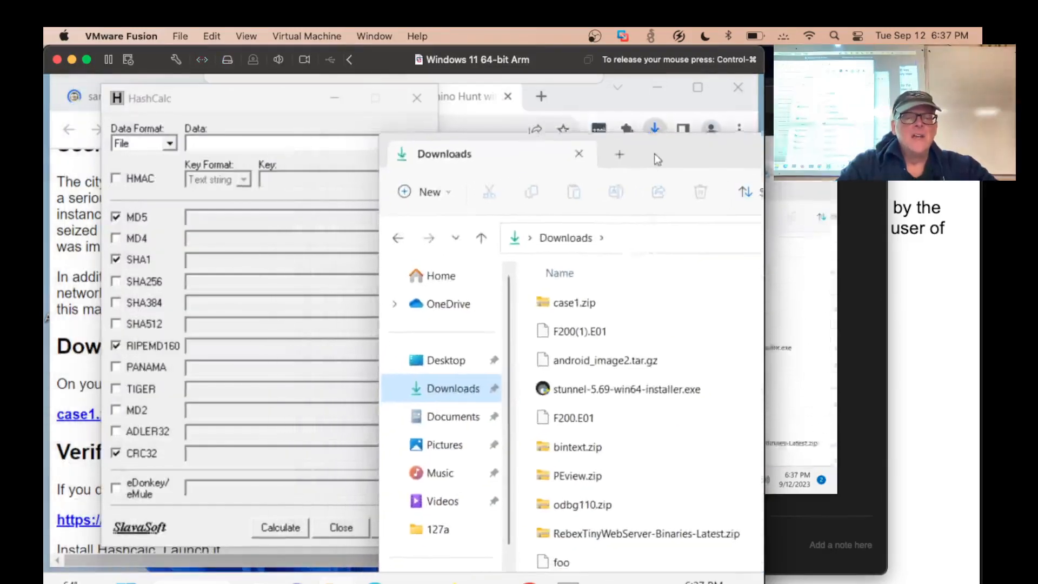
pyautogui.moveTo(549, 303); pyautogui.dragTo(345, 142)
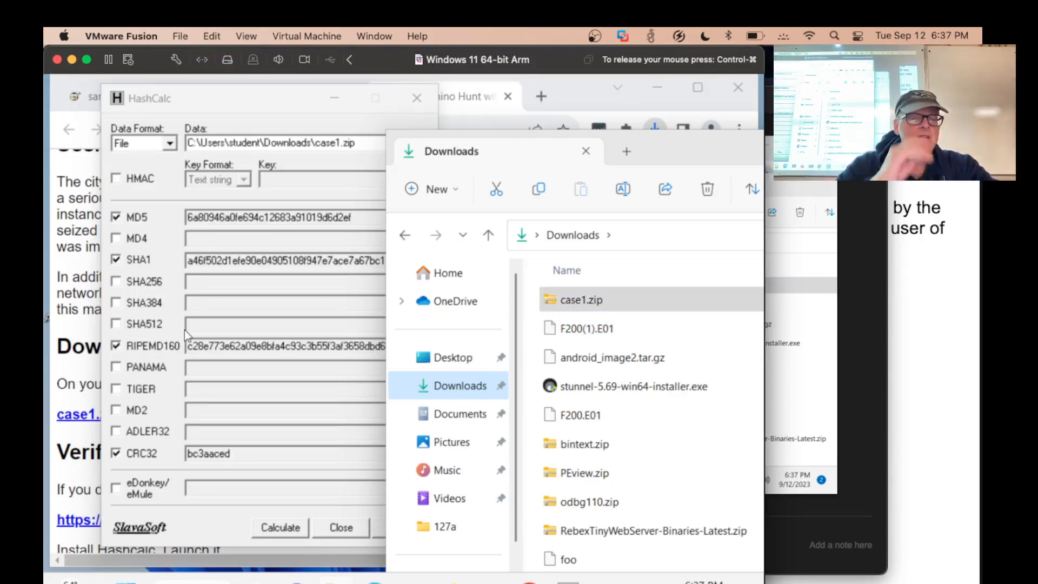
# Compare the MD5 and SHA1 hashes of case1.zip with the F 201.1 reference image on the project page, and close HashCalc
pyautogui.click(67, 315)
pyautogui.scroll(-10, 67, 315)
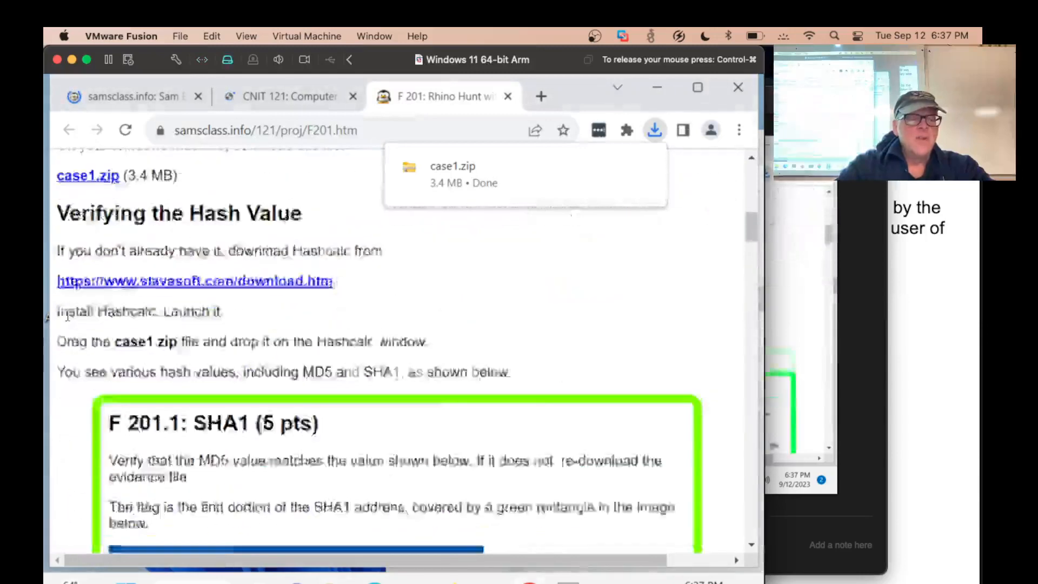
pyautogui.scroll(5, 67, 315)
pyautogui.scroll(-5, 68, 315)
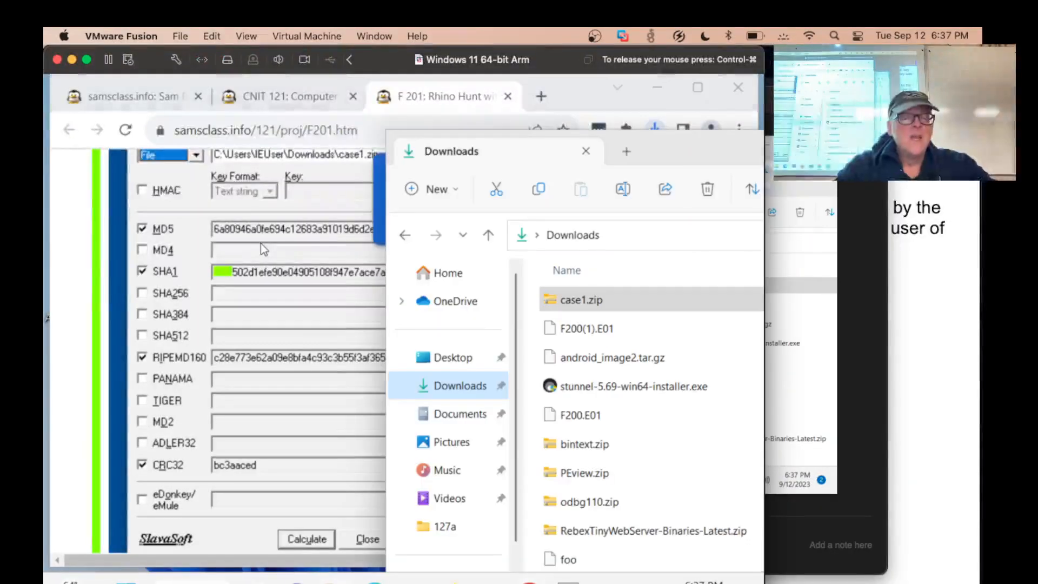
pyautogui.hotkey('alt', 'Tab')
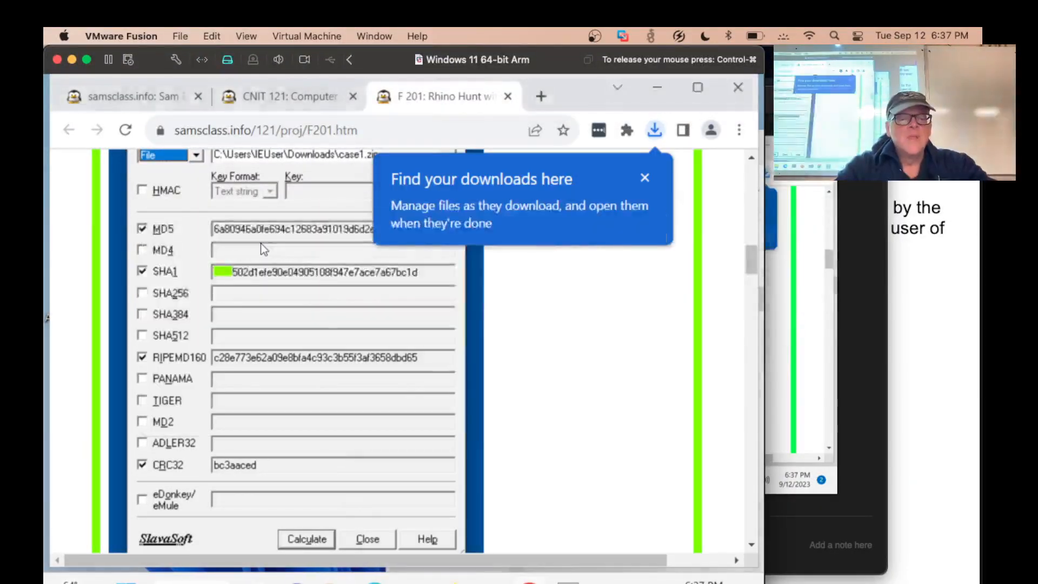
pyautogui.hotkey('alt', 'Tab')
pyautogui.hotkey('alt', 'Tab')
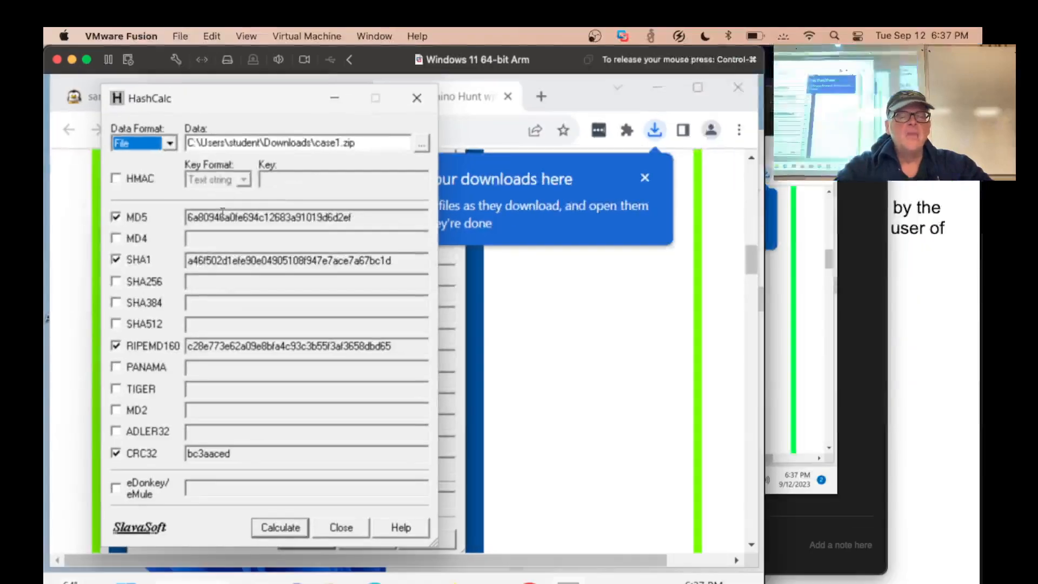
pyautogui.click(414, 95)
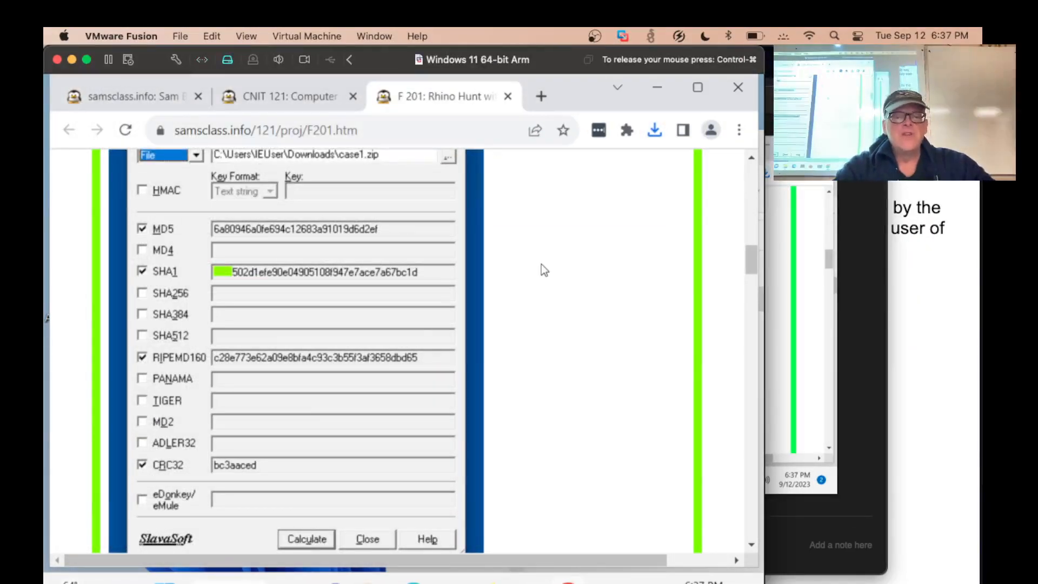
# Read the unzipping instructions on the project page and extract case1.zip to Downloads\case1, replacing the existing files in the destination
pyautogui.scroll(-5, 543, 269)
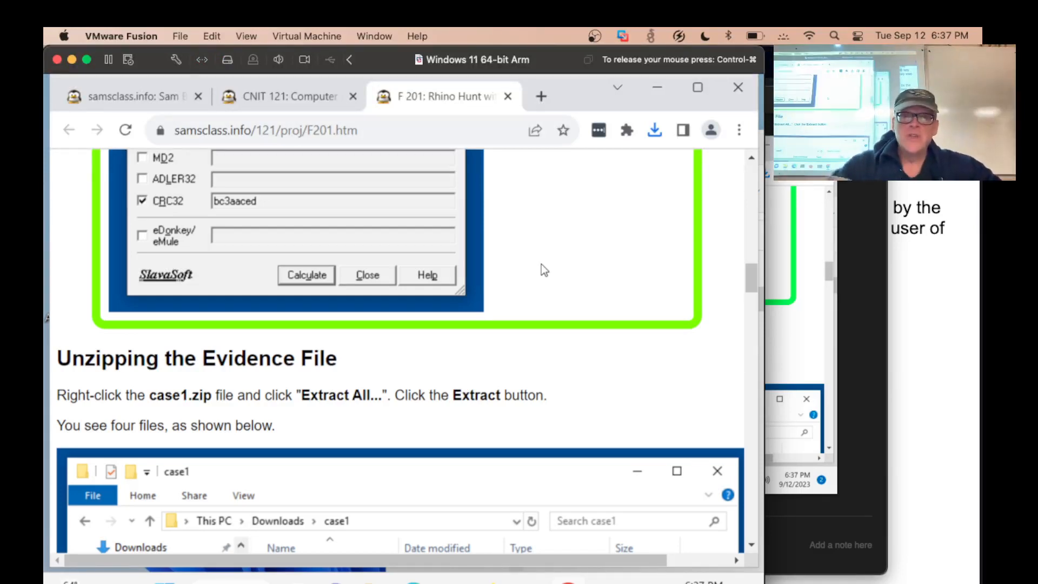
pyautogui.scroll(-5, 543, 268)
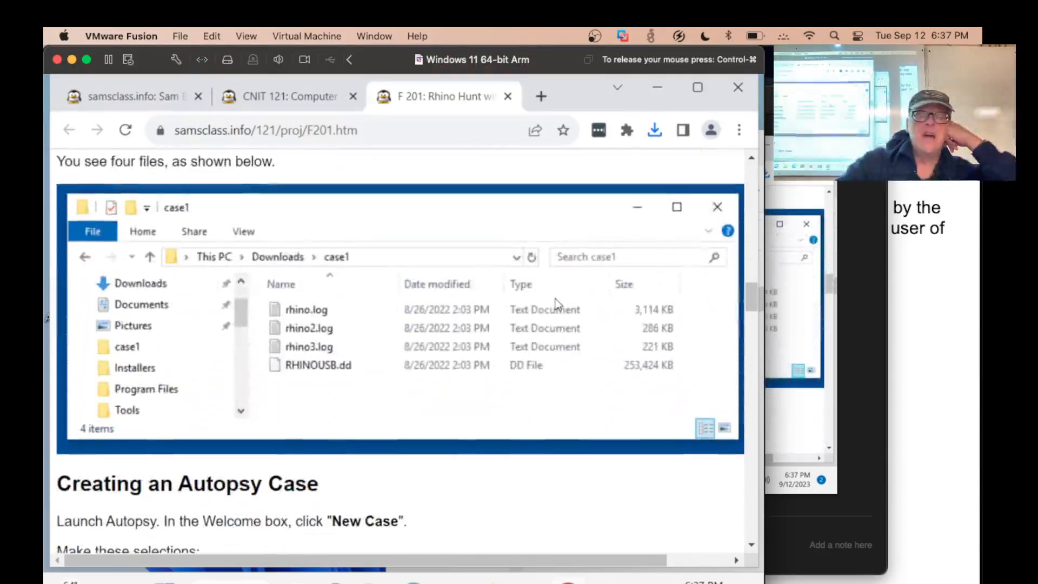
pyautogui.press('super+Tab')
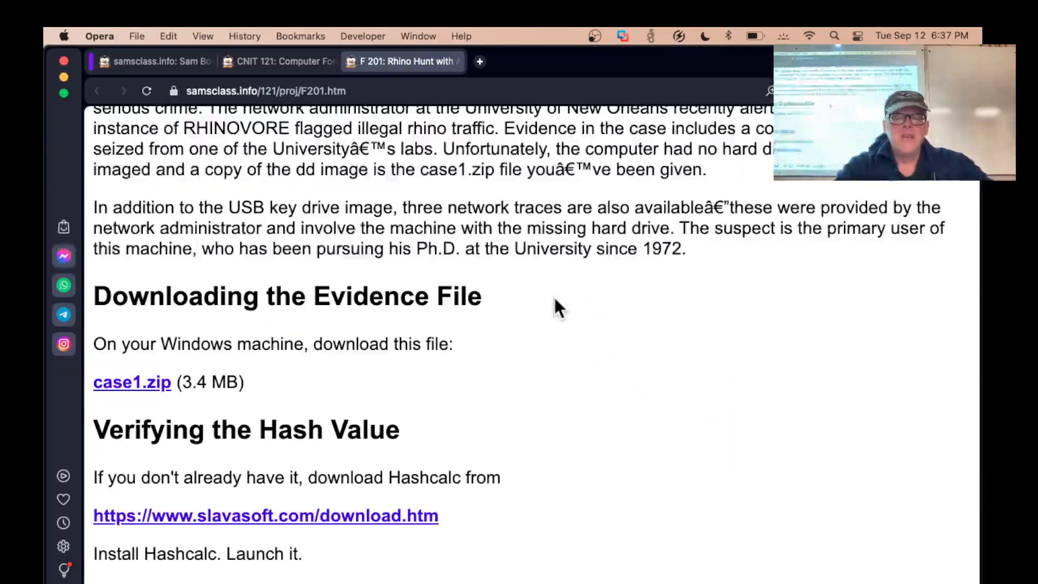
pyautogui.press('super+Tab')
pyautogui.hotkey('alt', 'Tab')
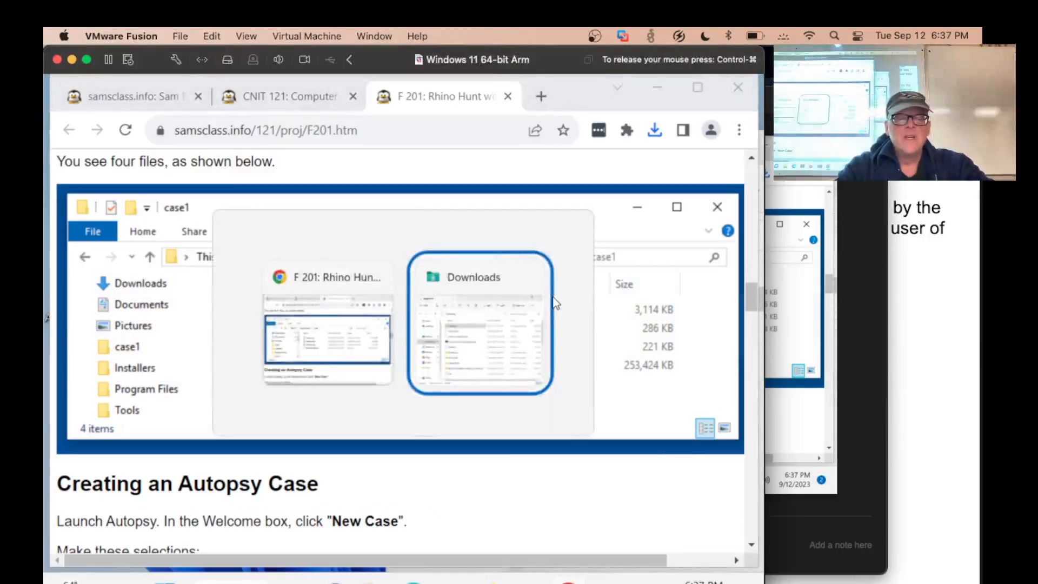
pyautogui.rightClick(578, 303)
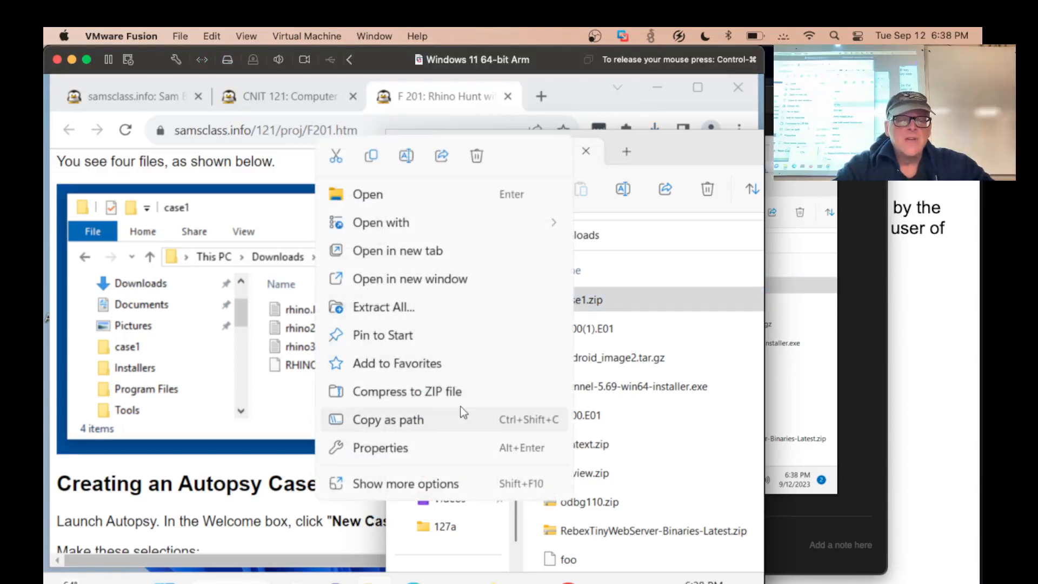
pyautogui.click(420, 301)
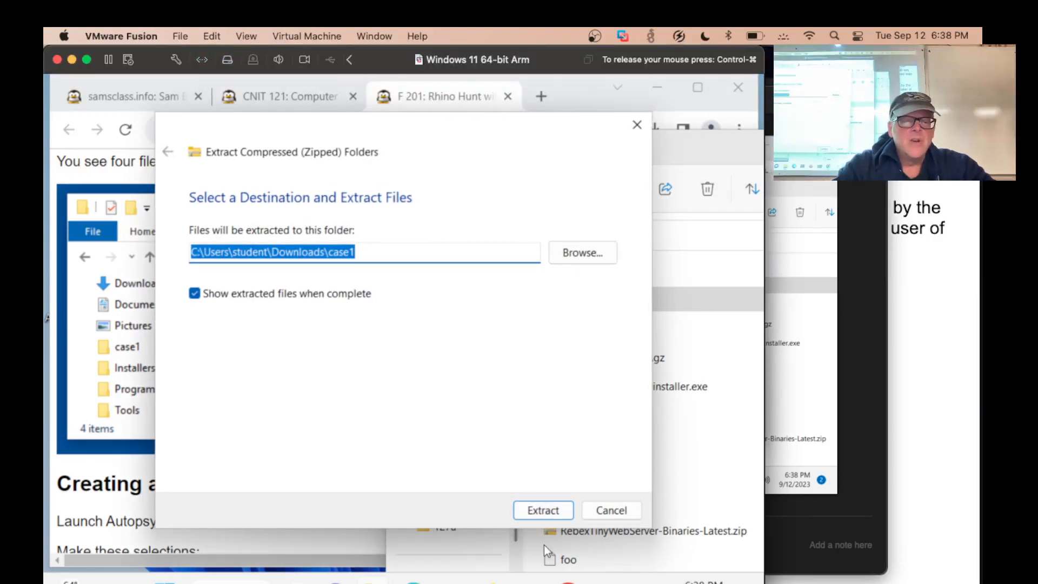
pyautogui.click(547, 510)
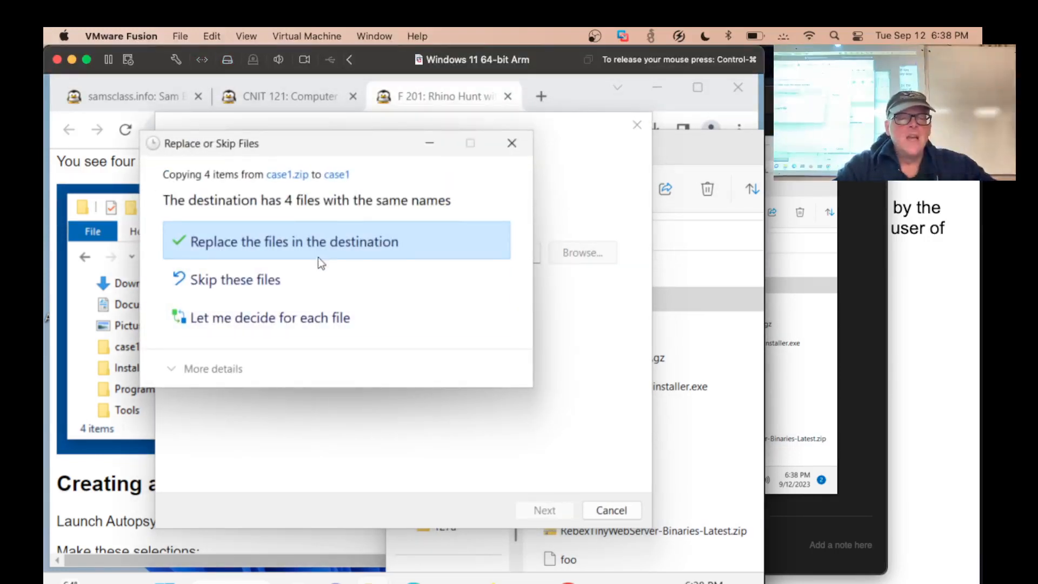
pyautogui.click(321, 254)
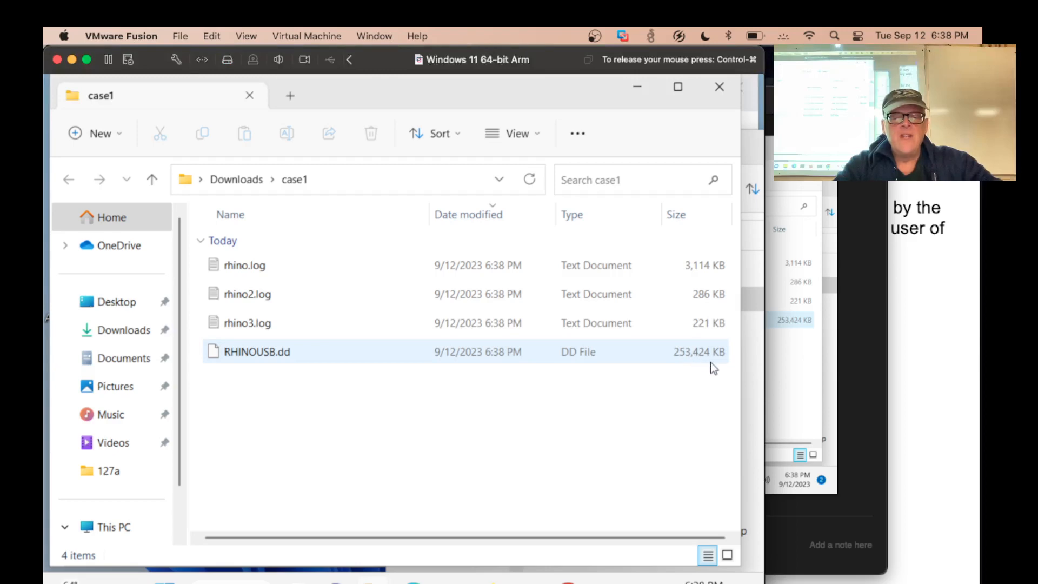
# Read the Autopsy case creation instructions on the project page, minimize the case1 folder window, and launch Autopsy 4.20.0 in the virtual machine
pyautogui.press('super+Tab')
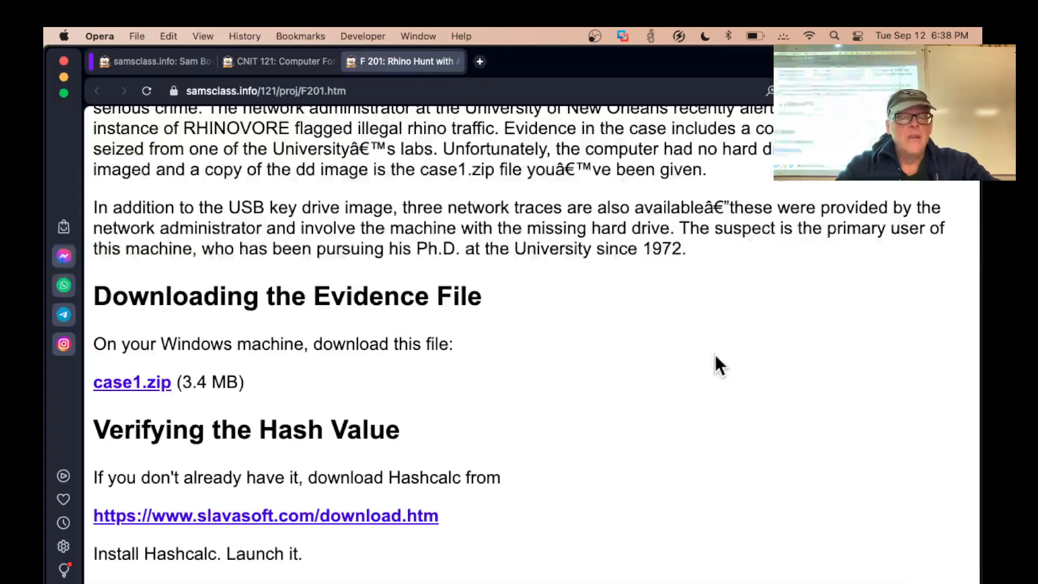
pyautogui.scroll(-10, 714, 352)
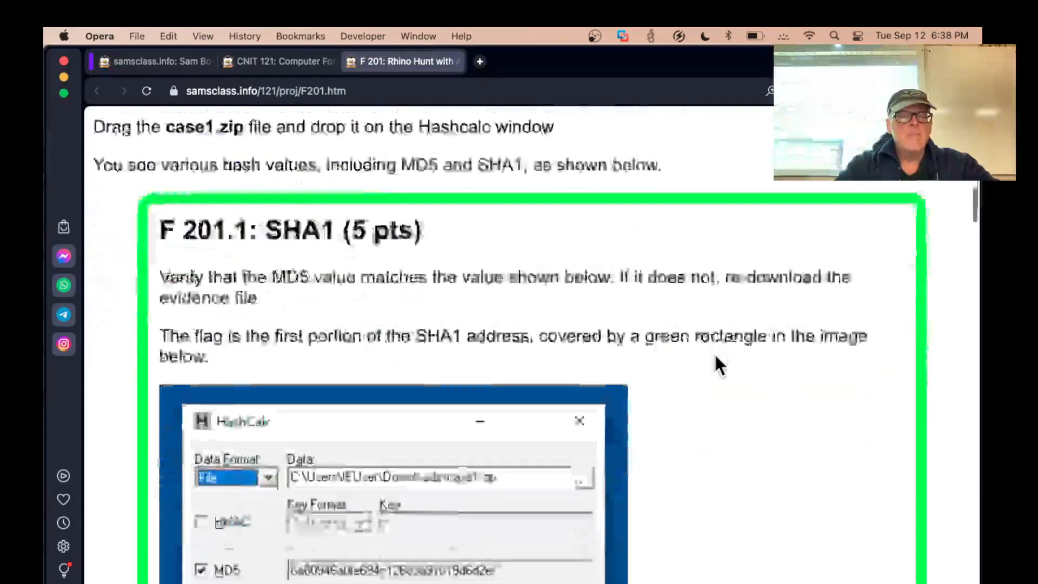
pyautogui.scroll(-15, 715, 357)
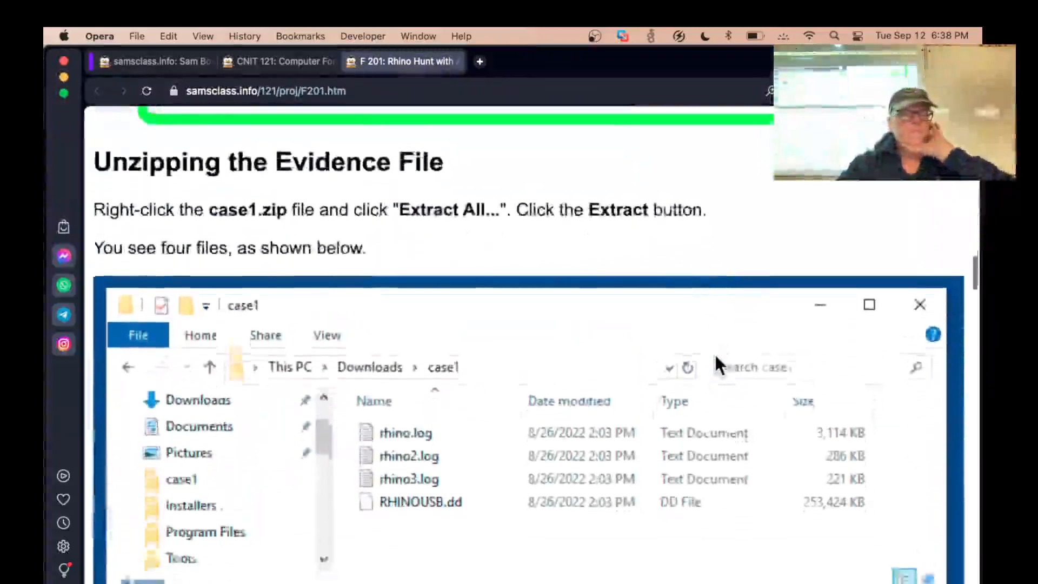
pyautogui.scroll(-6, 714, 363)
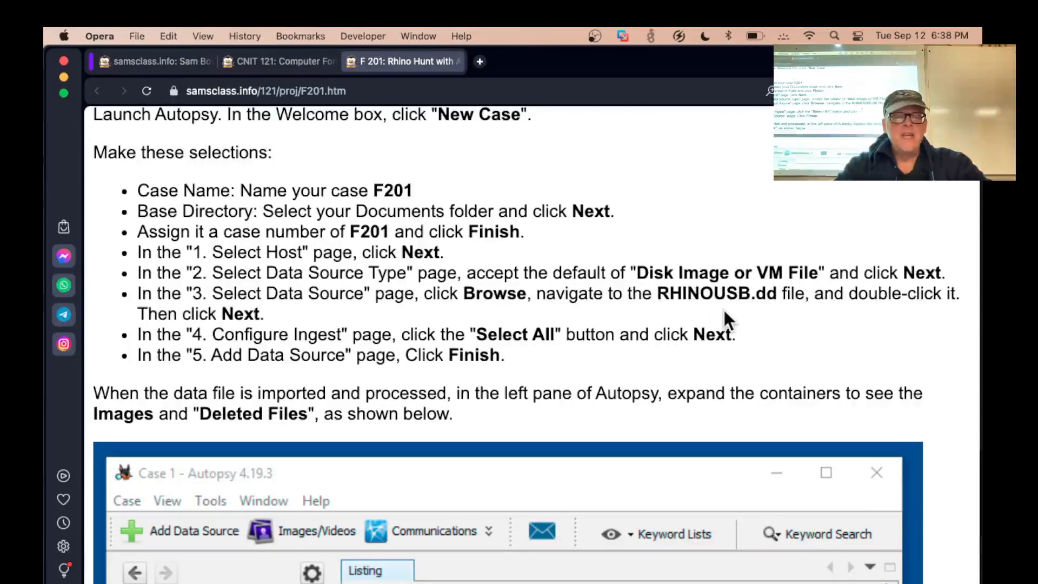
pyautogui.press('super+Tab')
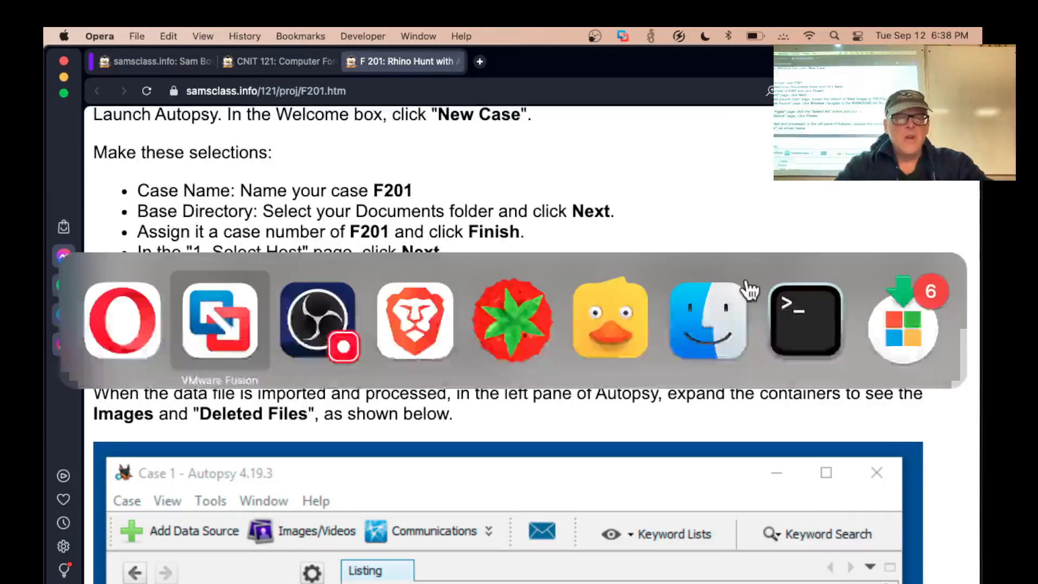
pyautogui.hotkey('alt', 'Tab')
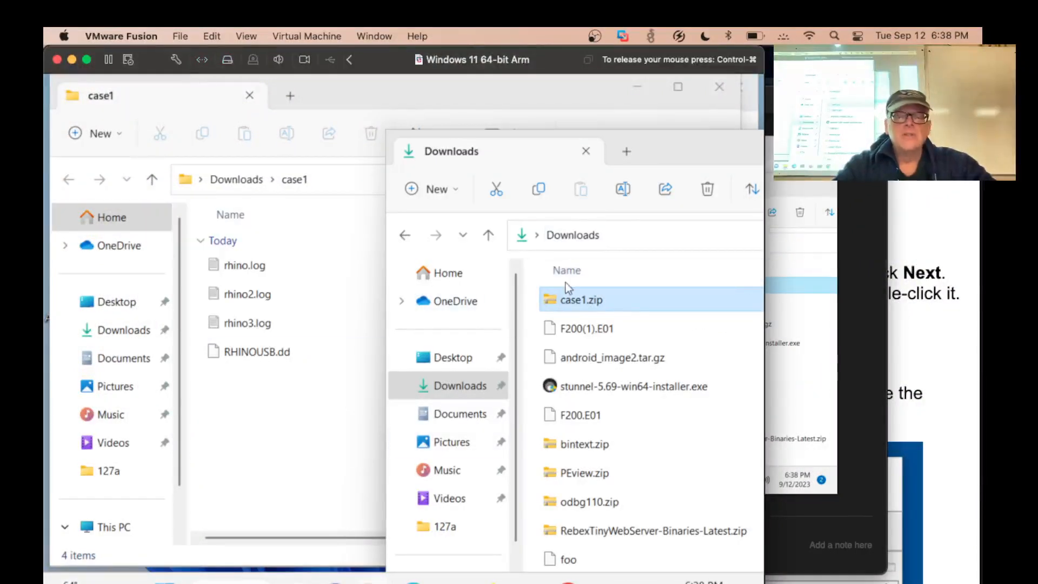
pyautogui.click(637, 88)
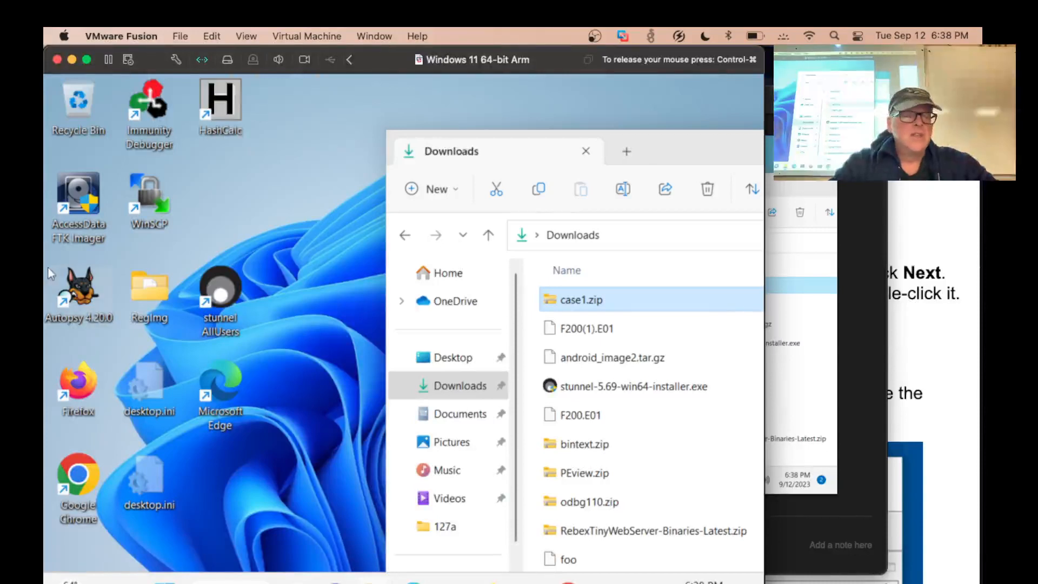
pyautogui.click(70, 284)
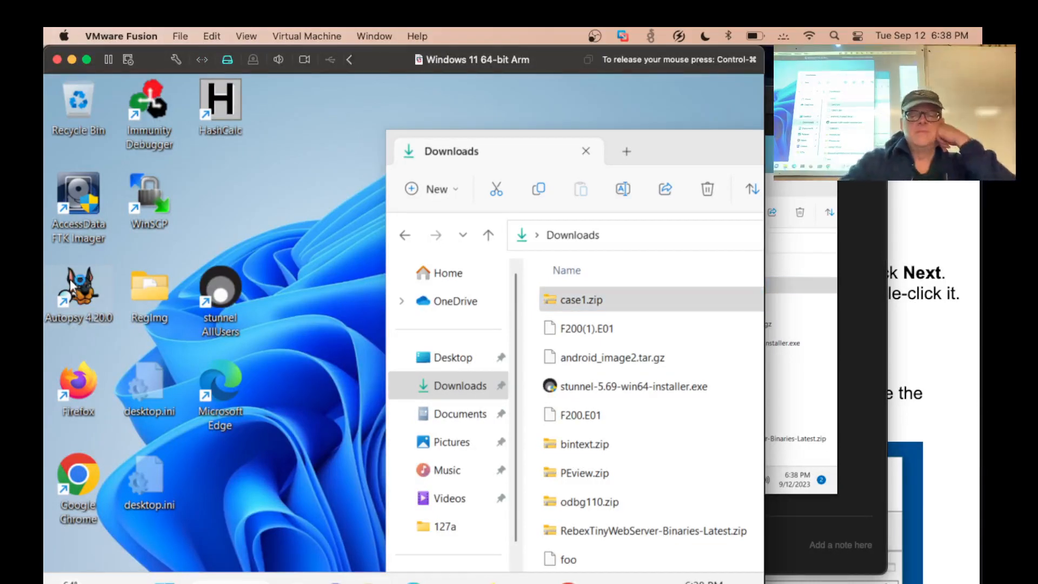
pyautogui.doubleClick(70, 283)
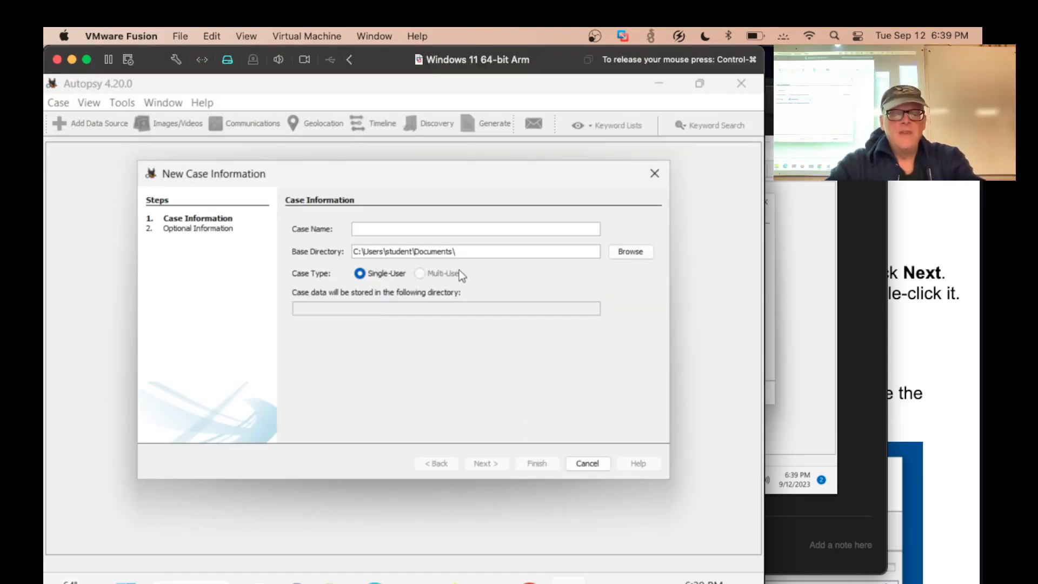
# Create a single-user case named F201a in the Documents folder with case number F201a
pyautogui.write('F201')
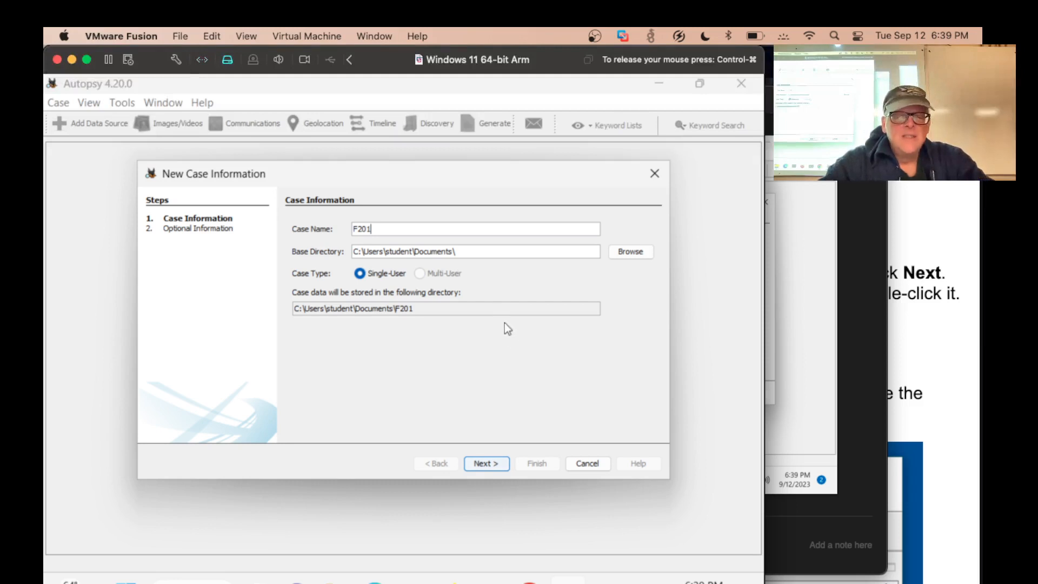
pyautogui.click(484, 461)
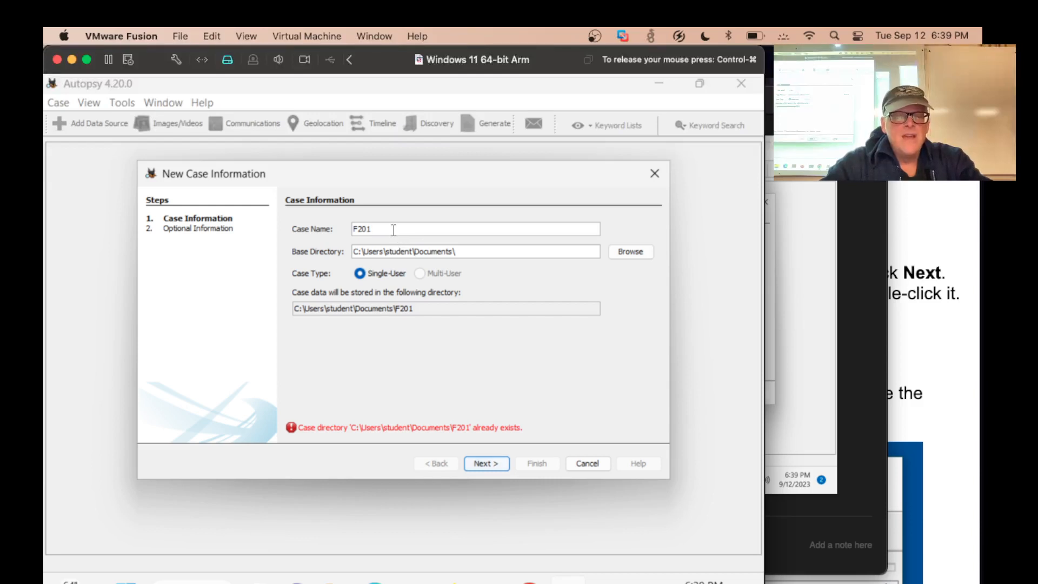
pyautogui.write('a')
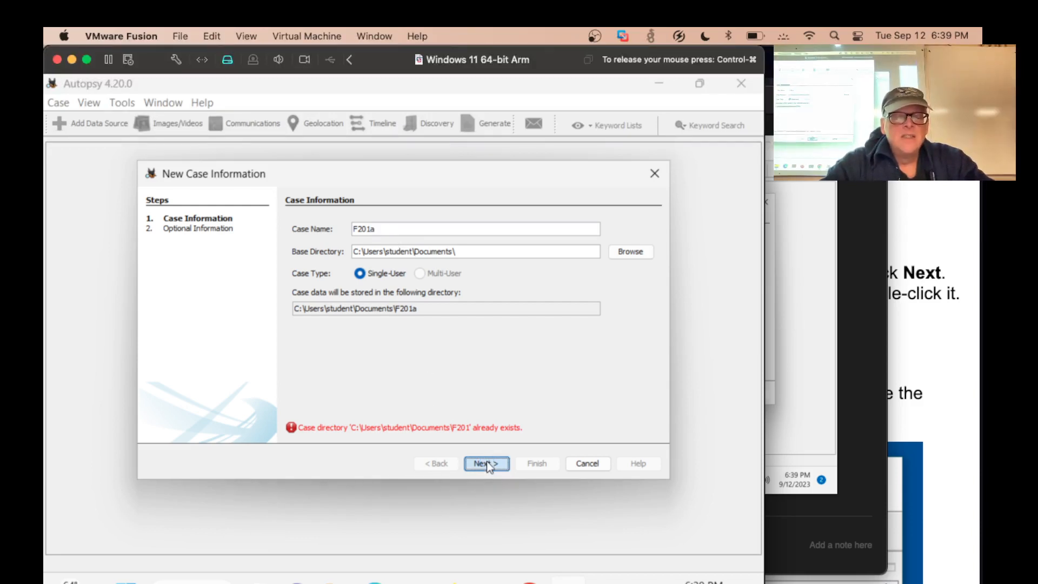
pyautogui.click(486, 462)
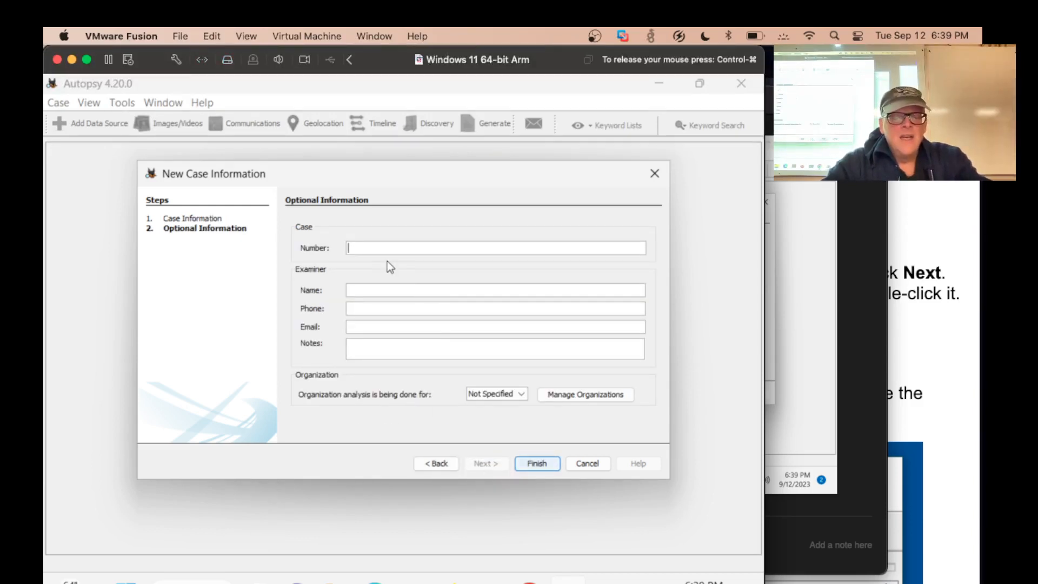
pyautogui.write('F201')
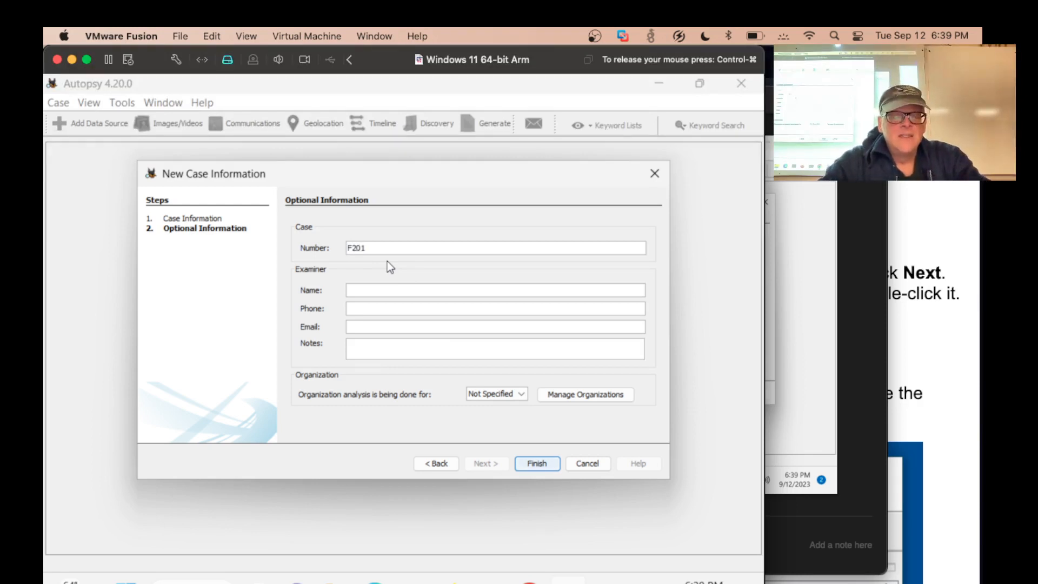
pyautogui.write('a')
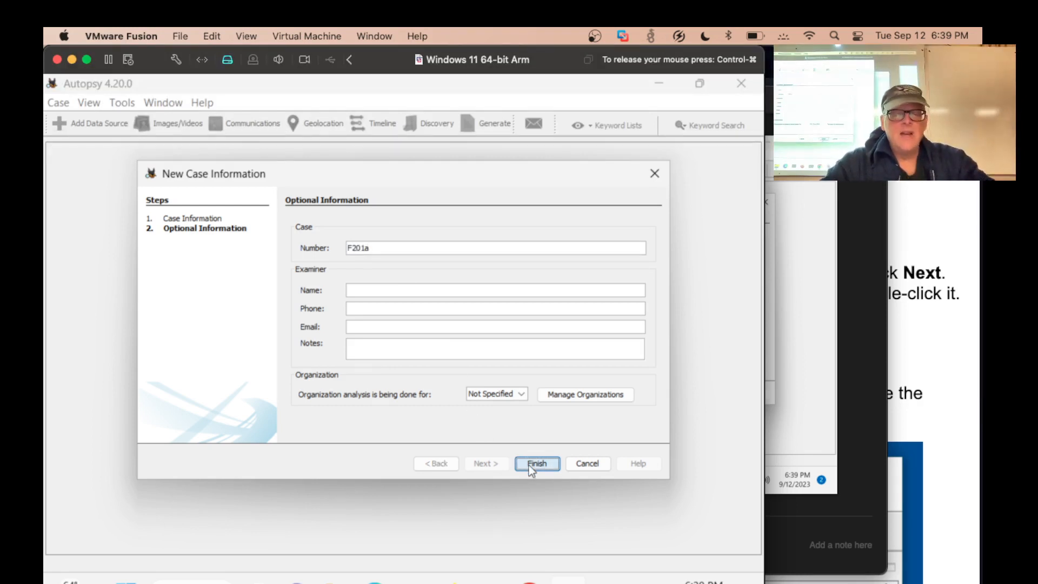
pyautogui.click(533, 465)
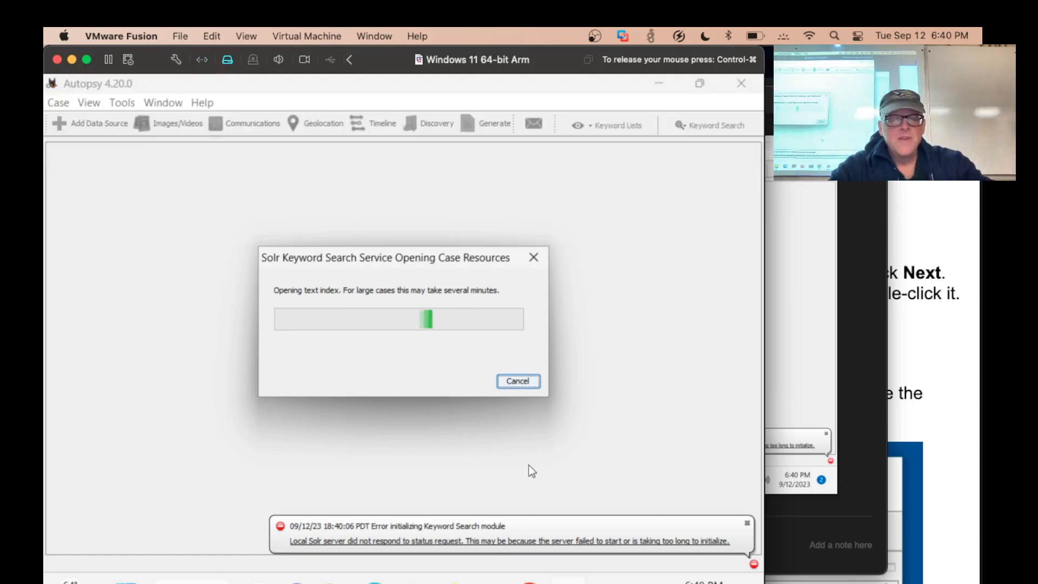
# Switch to Brave to read the Twitch stream chat, and return to the virtual machine
pyautogui.press('super+Tab')
pyautogui.press('super+Tab')
pyautogui.press('super+Tab')
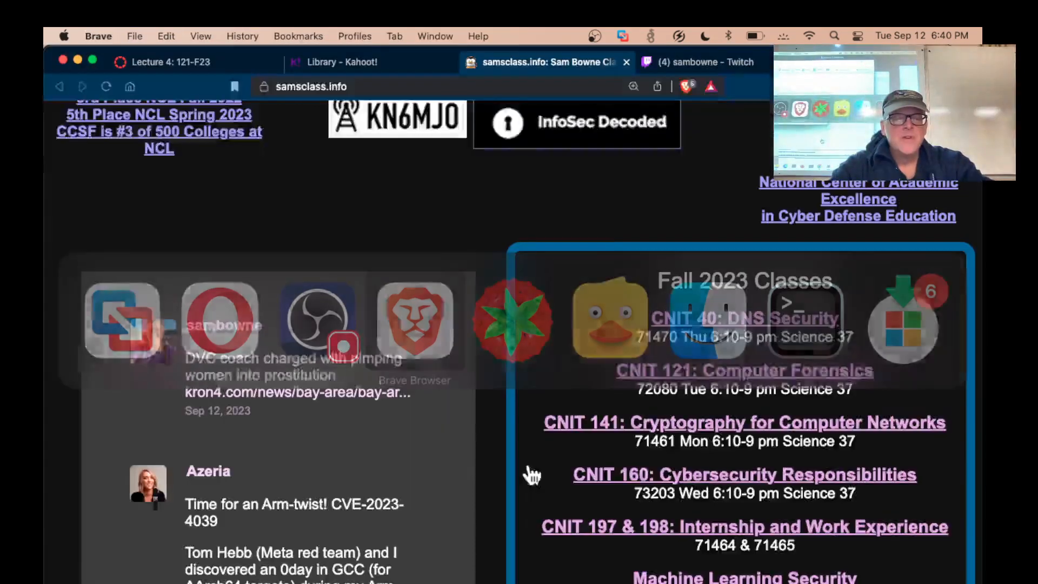
pyautogui.click(673, 65)
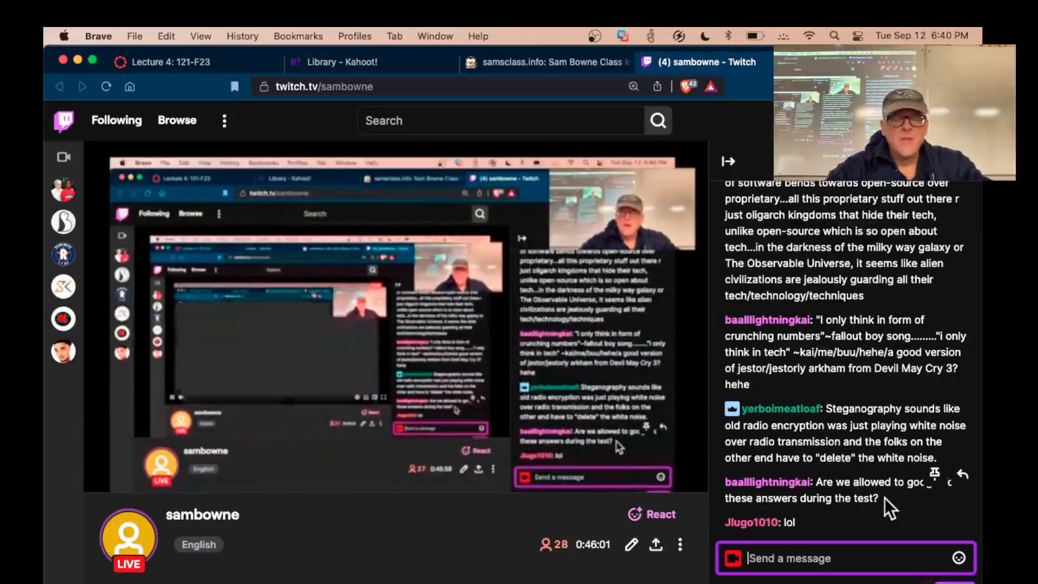
pyautogui.press('super+Tab')
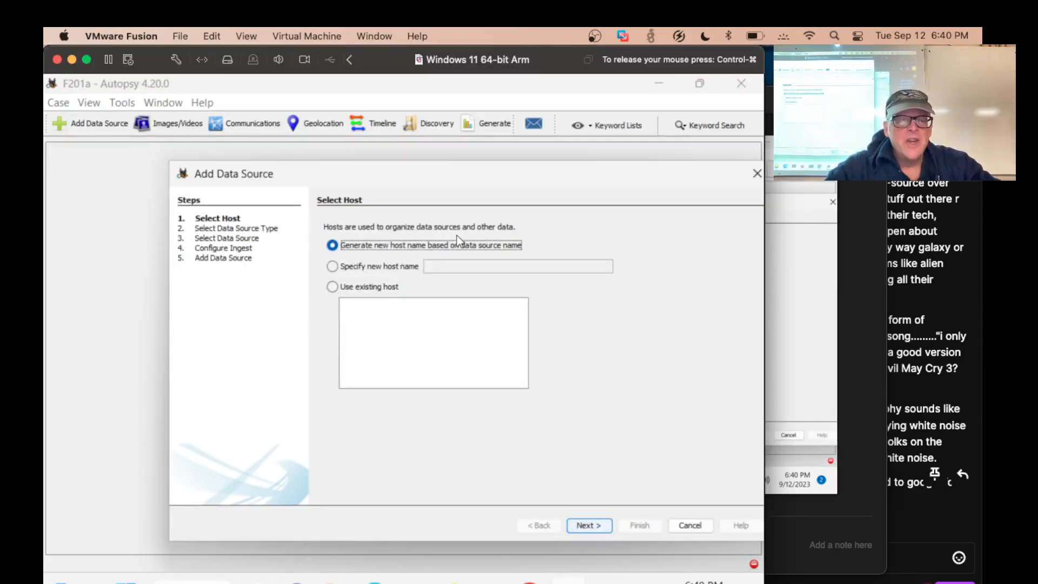
# Set up a Disk Image or VM File data source from Downloads\case1\RHINOUSB.dd, with a host name generated from the data source name
pyautogui.click(589, 526)
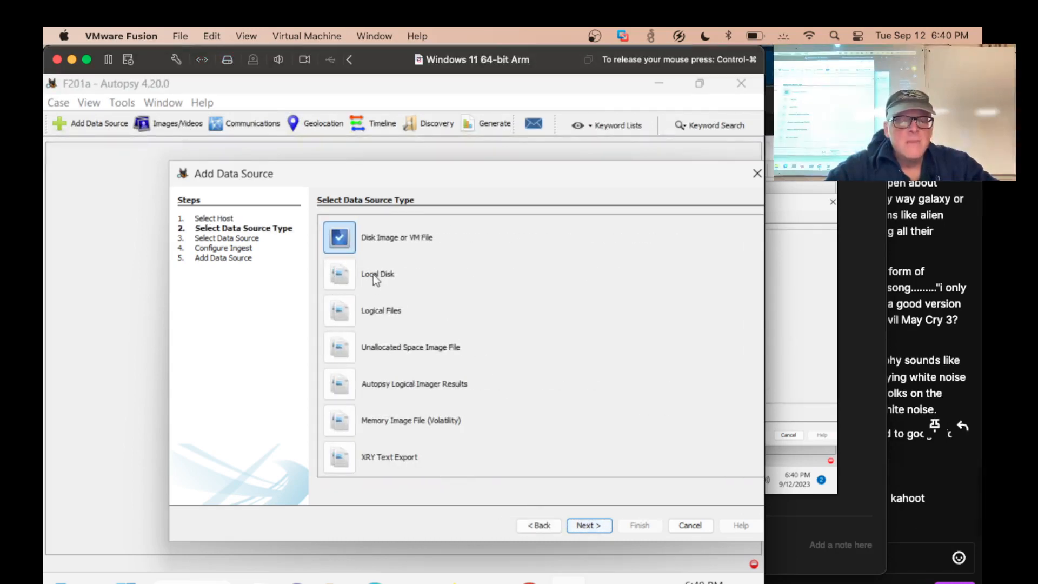
pyautogui.click(587, 525)
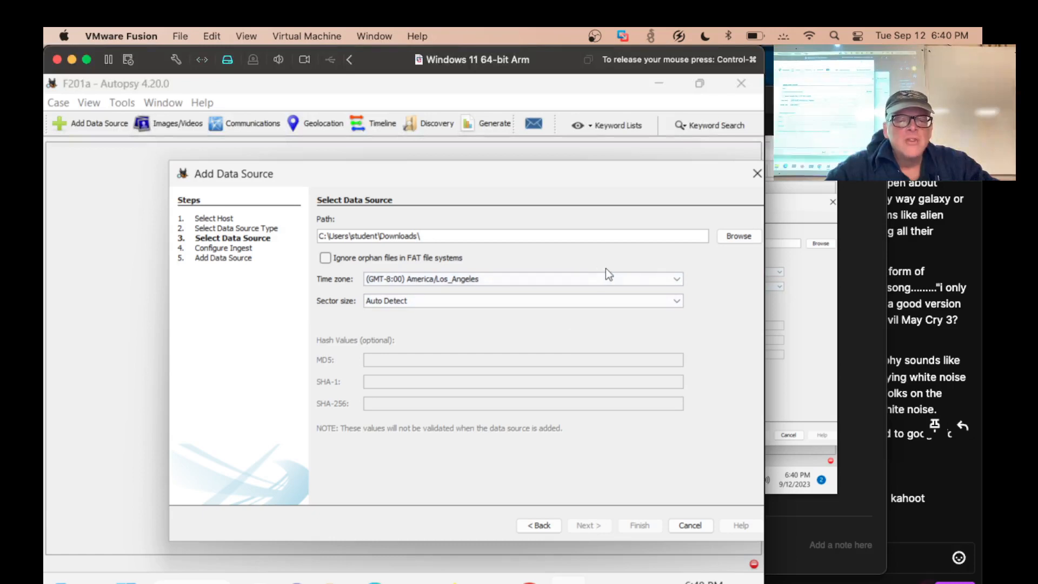
pyautogui.click(738, 237)
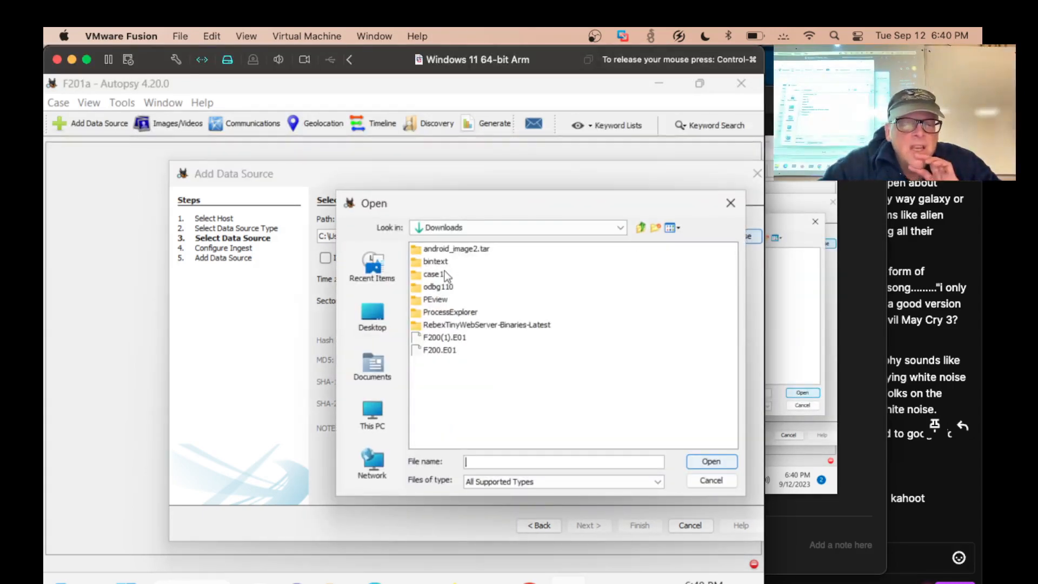
pyautogui.doubleClick(448, 274)
pyautogui.doubleClick(445, 249)
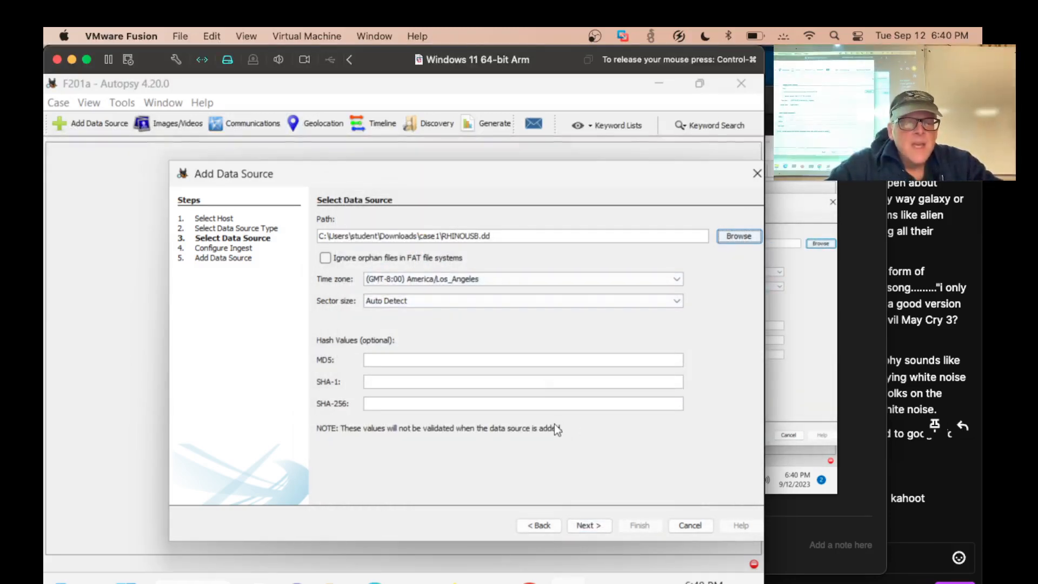
pyautogui.click(588, 525)
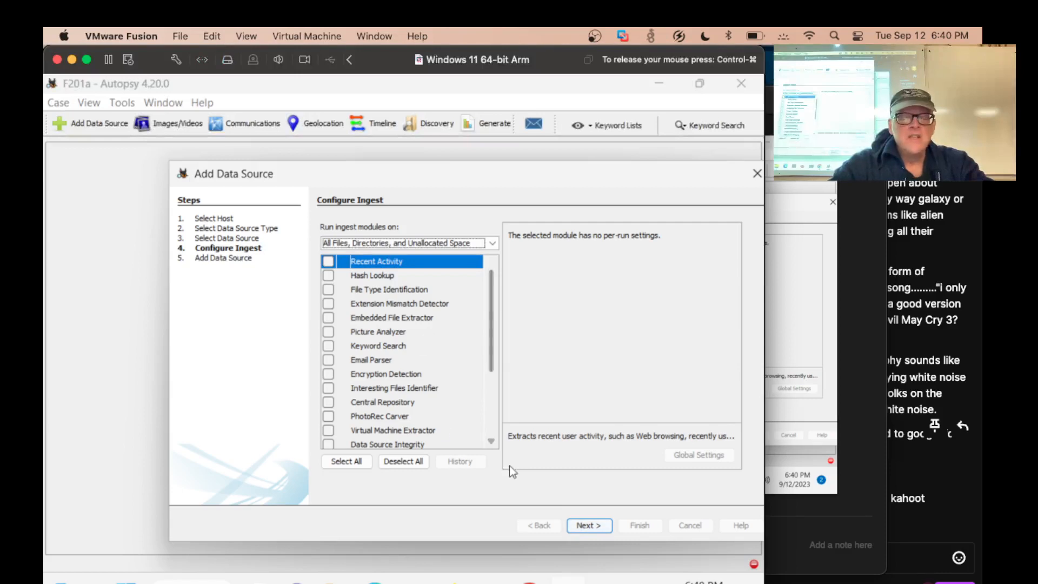
# Accept the ingest configuration, finish adding the data source, and expand Data Sources in the case tree
pyautogui.click(577, 526)
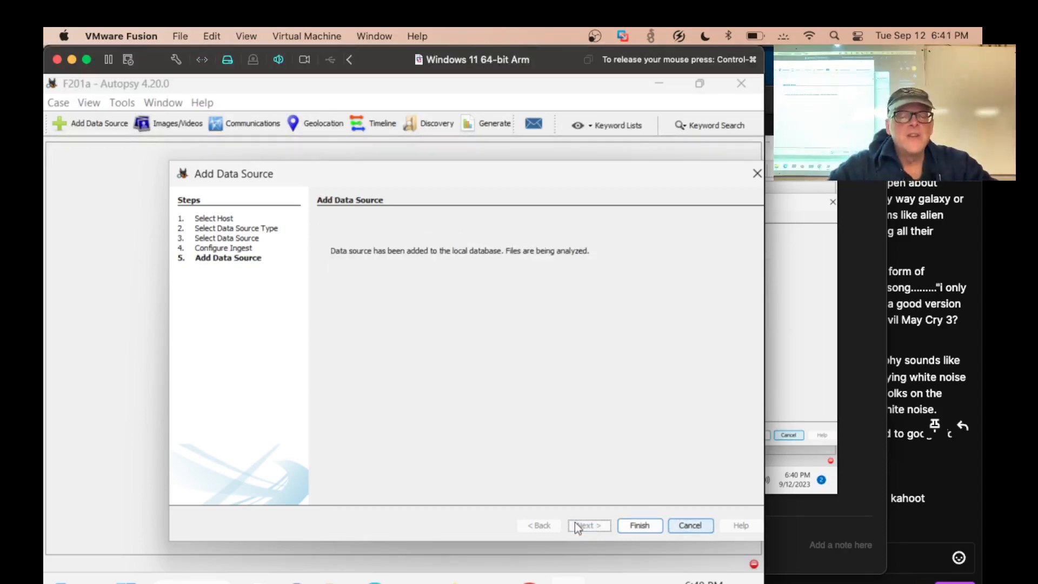
pyautogui.click(638, 525)
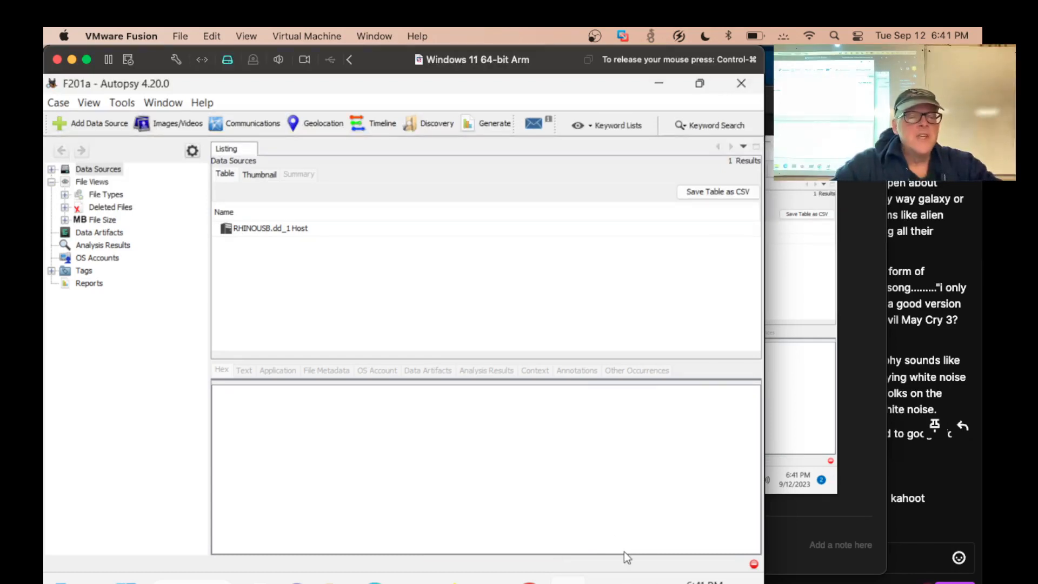
pyautogui.click(52, 169)
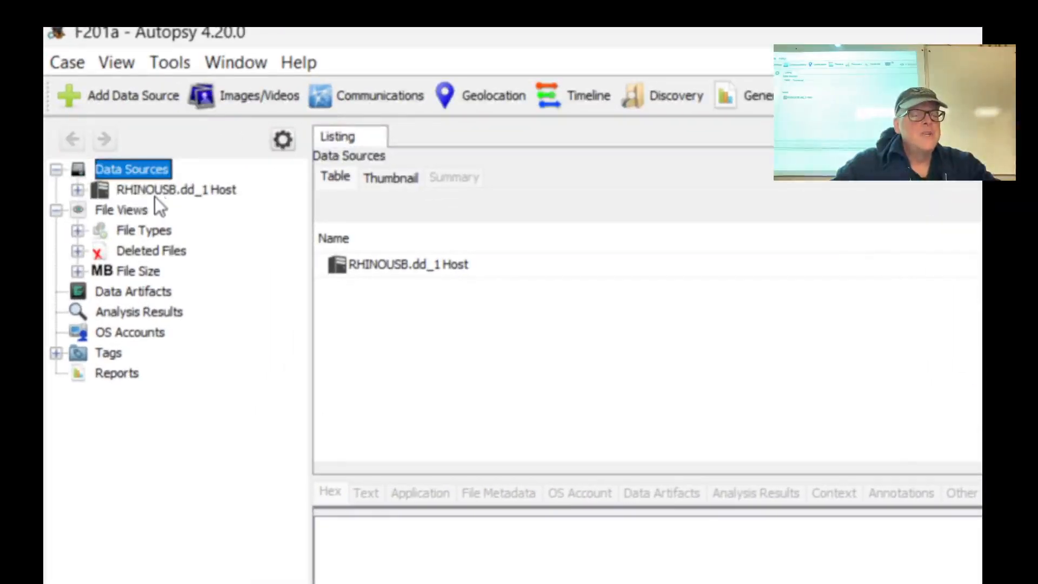
# Expand the RHINOUSB.dd host and image, check $OrphanFiles, and inspect the unallocated-space file in $Unalloc as hex
pyautogui.click(77, 189)
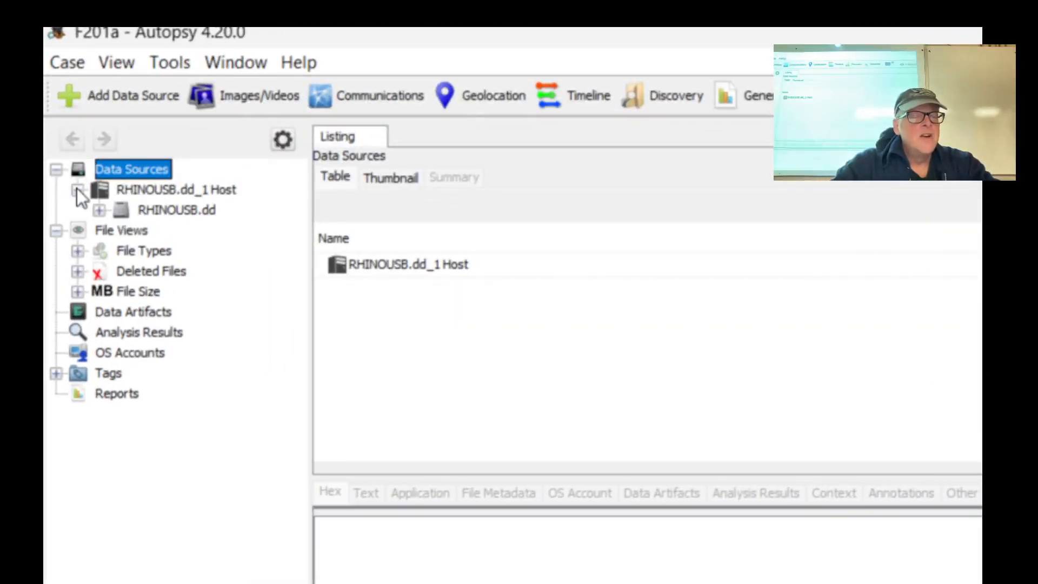
pyautogui.click(99, 210)
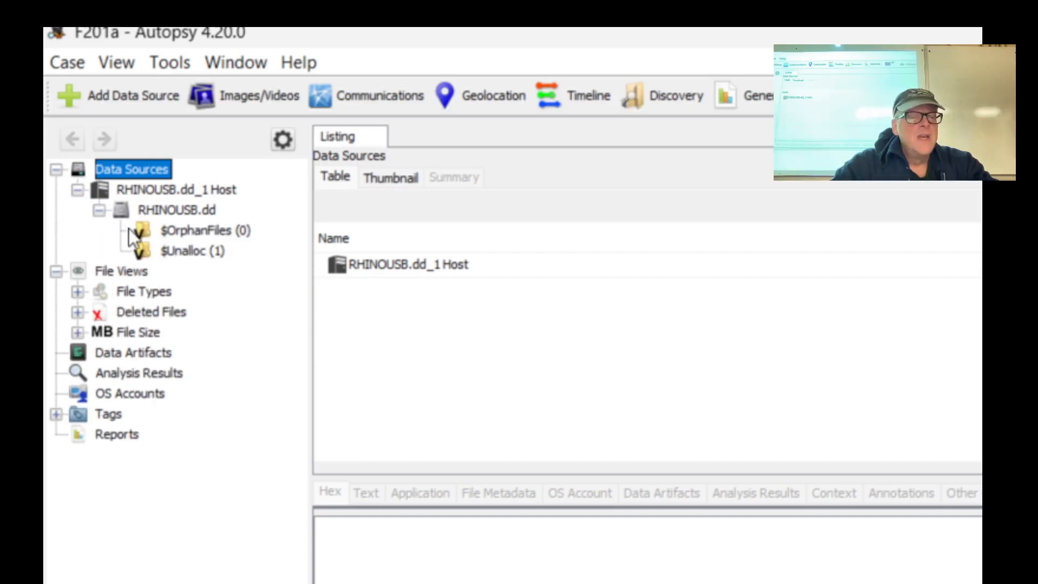
pyautogui.click(174, 232)
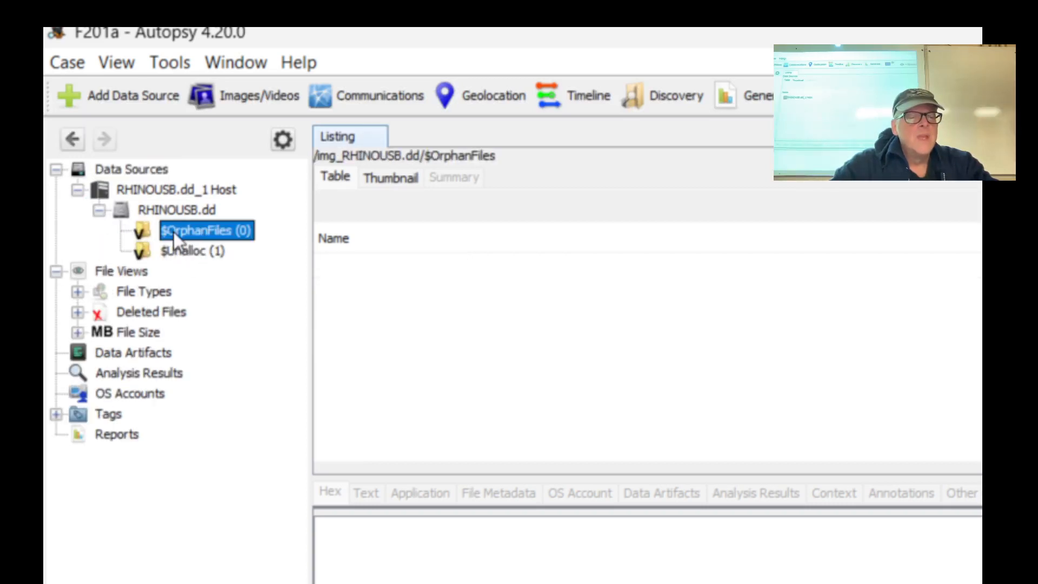
pyautogui.click(194, 251)
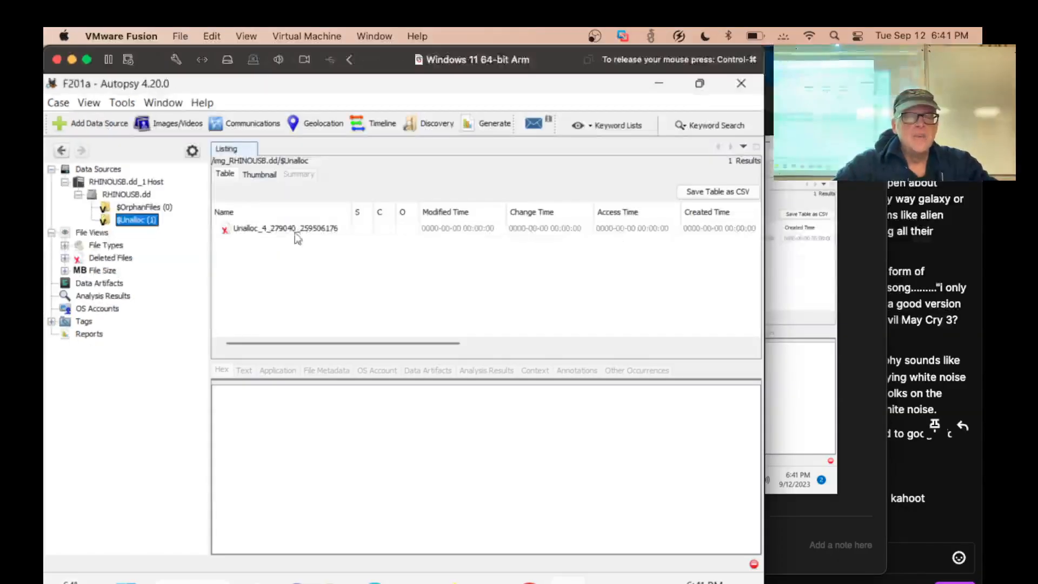
pyautogui.click(431, 269)
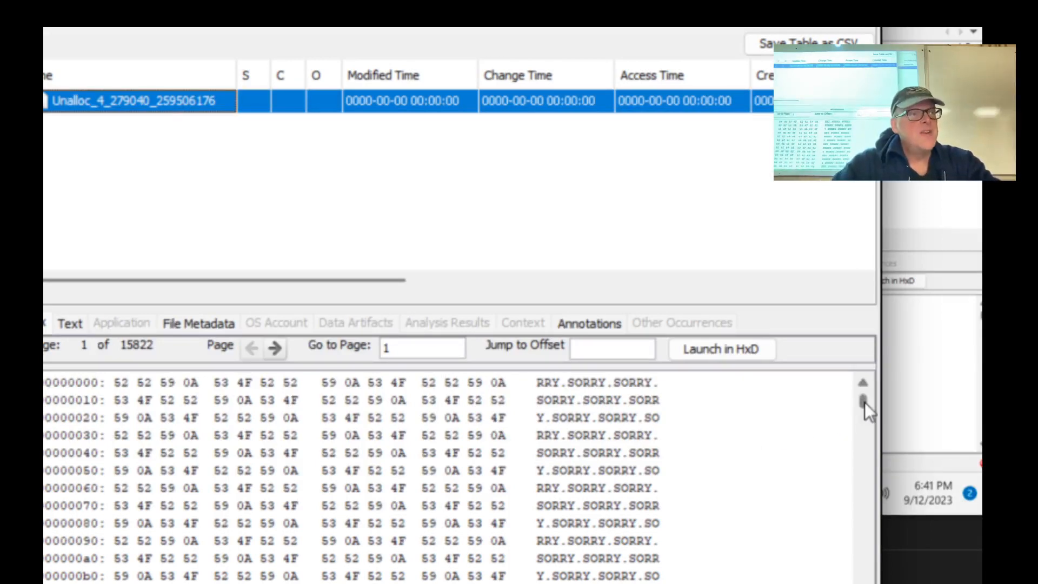
pyautogui.moveTo(864, 401); pyautogui.dragTo(765, 383)
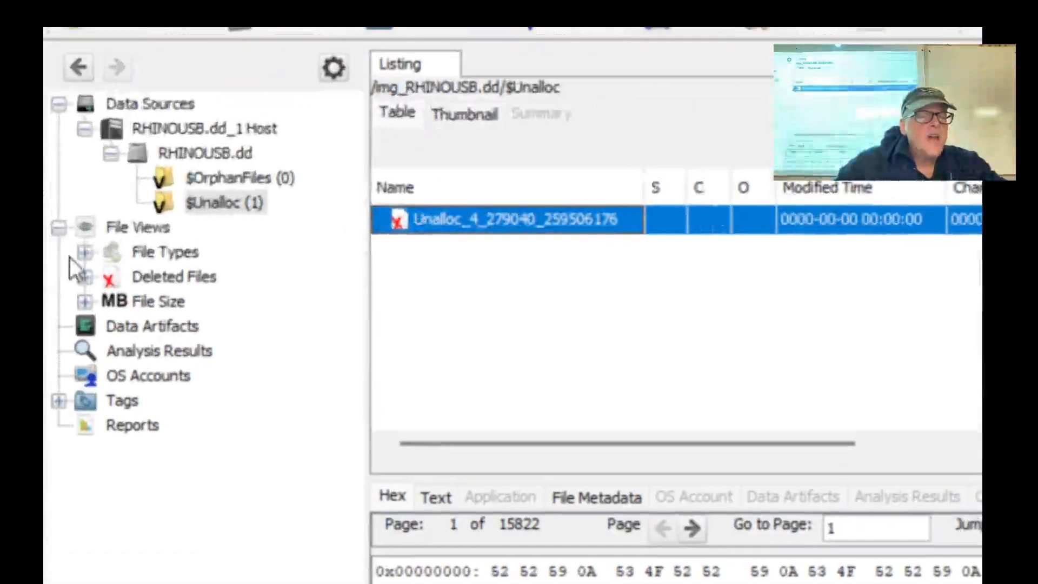
# Expand File Types by extension down to the Plain Text documents, and view the contents of gumbo1.txt and gumbo2.txt
pyautogui.click(64, 244)
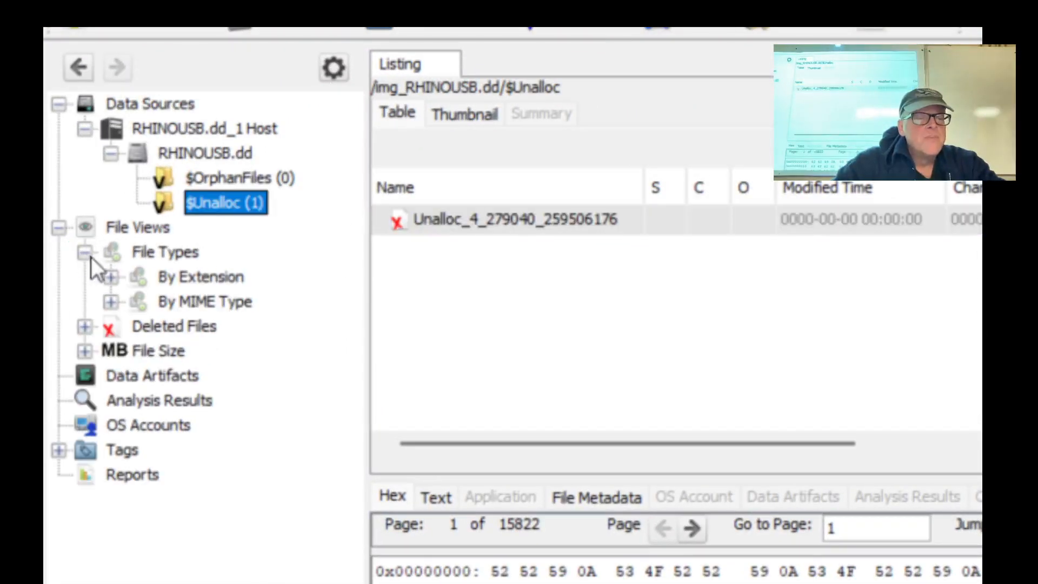
pyautogui.click(112, 277)
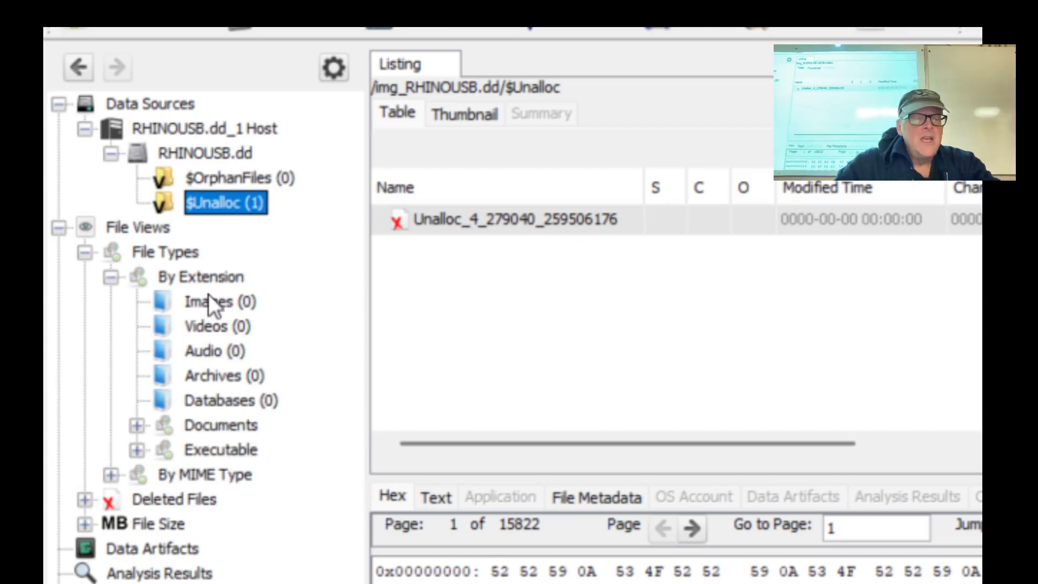
pyautogui.click(136, 425)
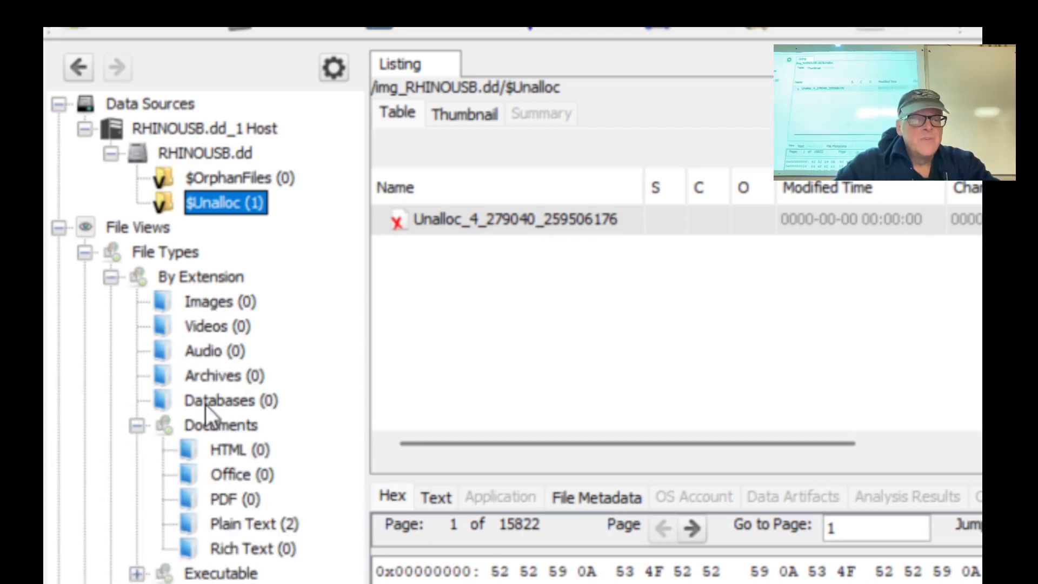
pyautogui.click(242, 522)
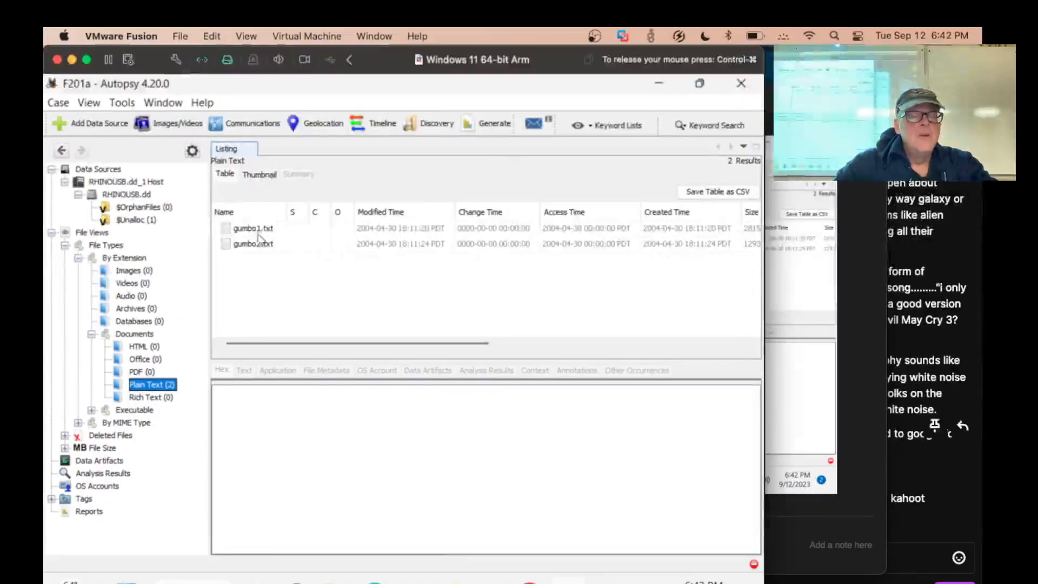
pyautogui.click(458, 225)
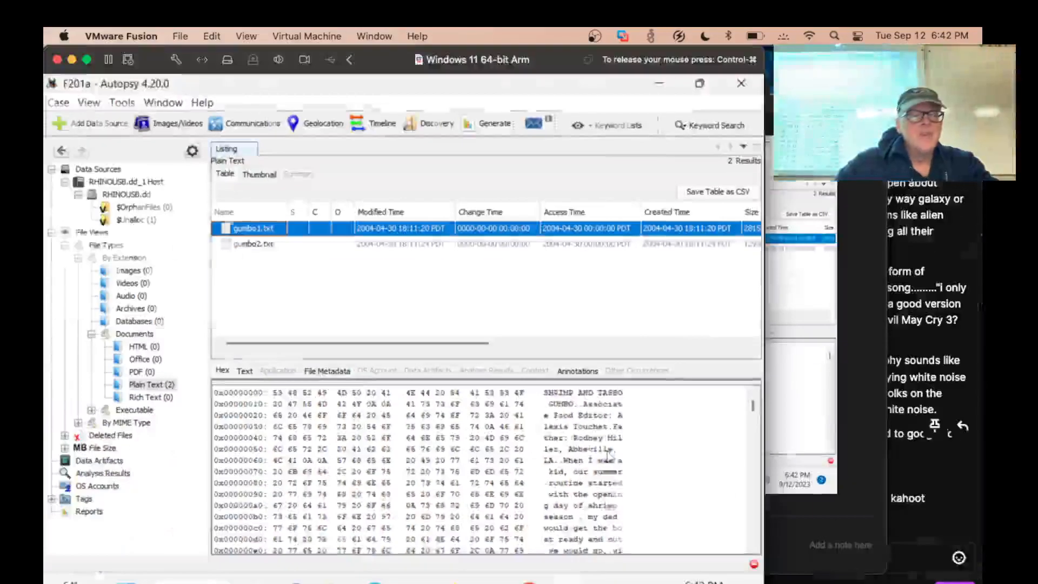
pyautogui.click(274, 244)
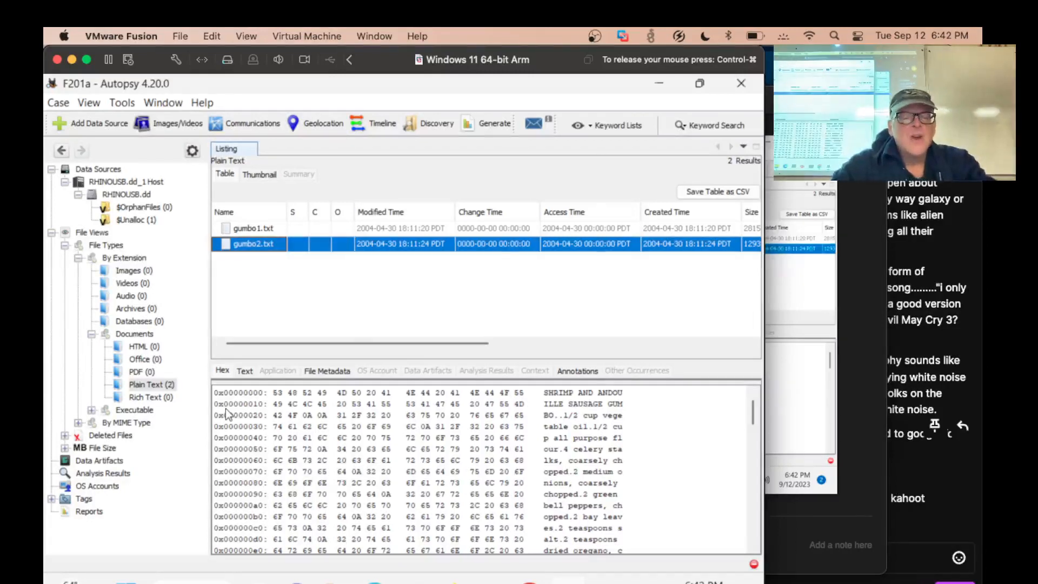
# Switch to Chrome, find the Images and Deleted Files example in the F 201 instructions, and compare it with the Autopsy case tree
pyautogui.hotkey('alt', 'Tab')
pyautogui.hotkey('alt', 'Tab')
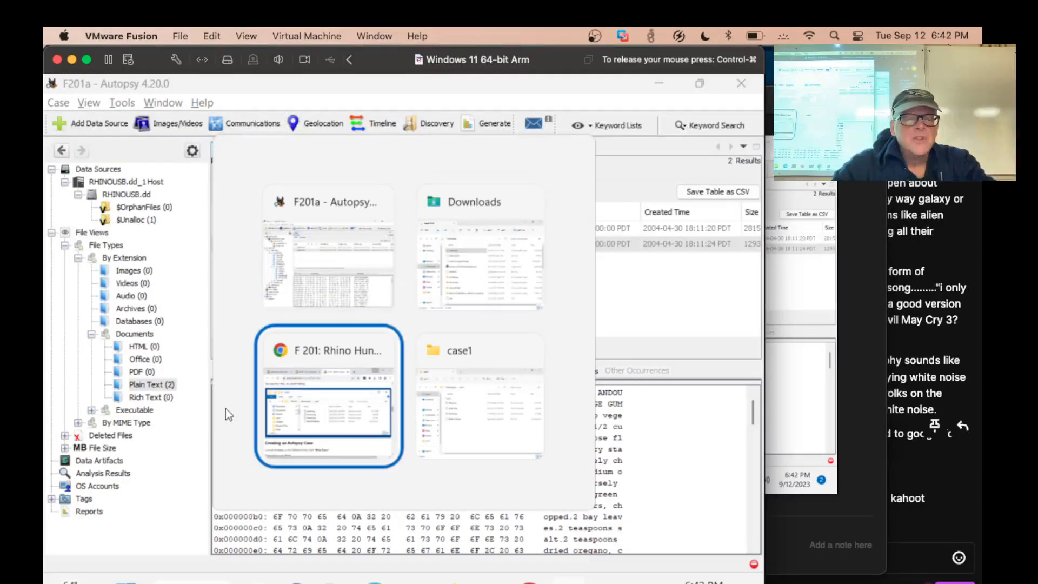
pyautogui.scroll(-15, 367, 427)
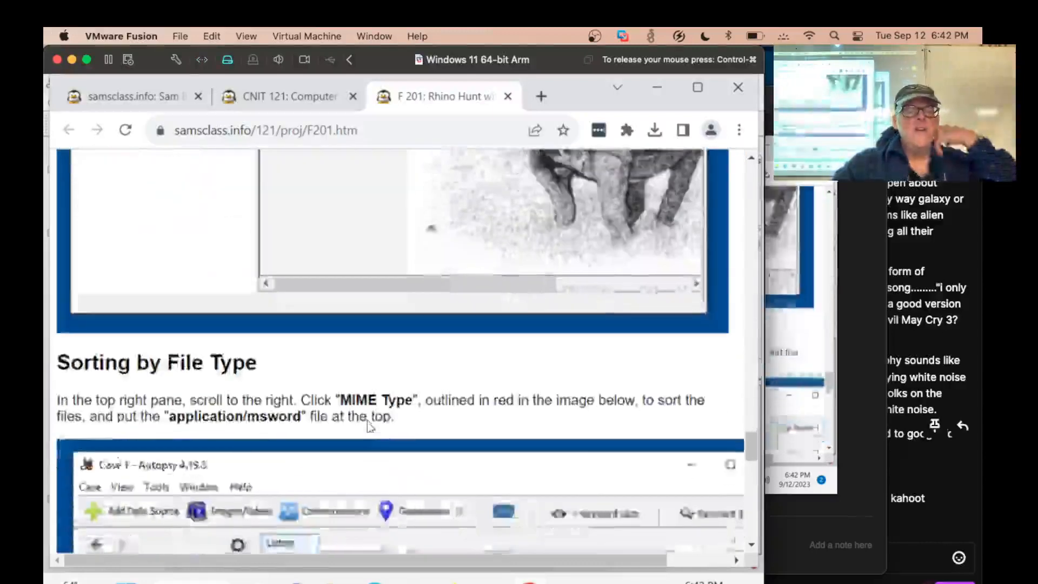
pyautogui.scroll(5, 367, 427)
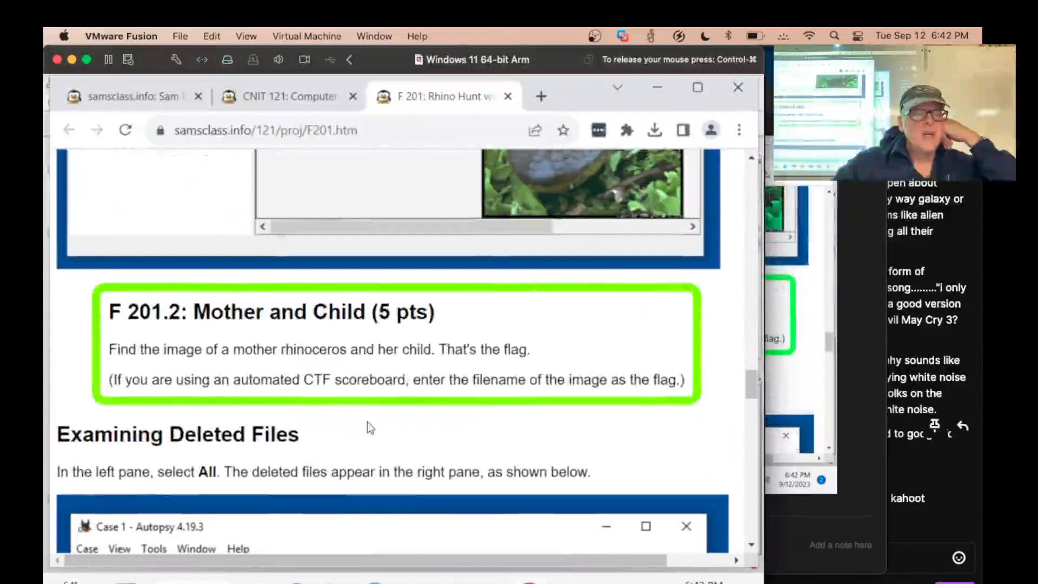
pyautogui.scroll(10, 369, 428)
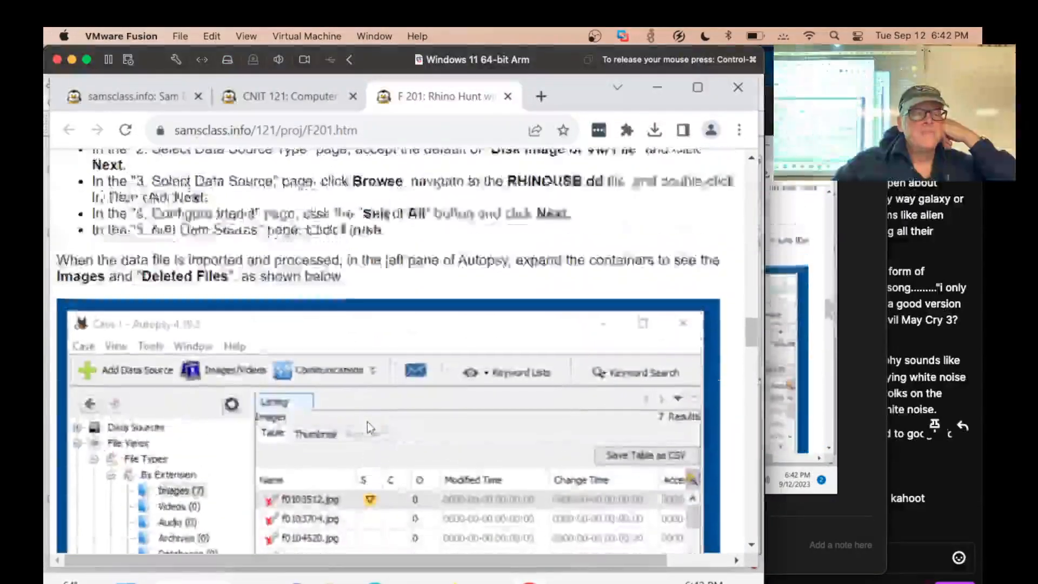
pyautogui.scroll(-6, 370, 428)
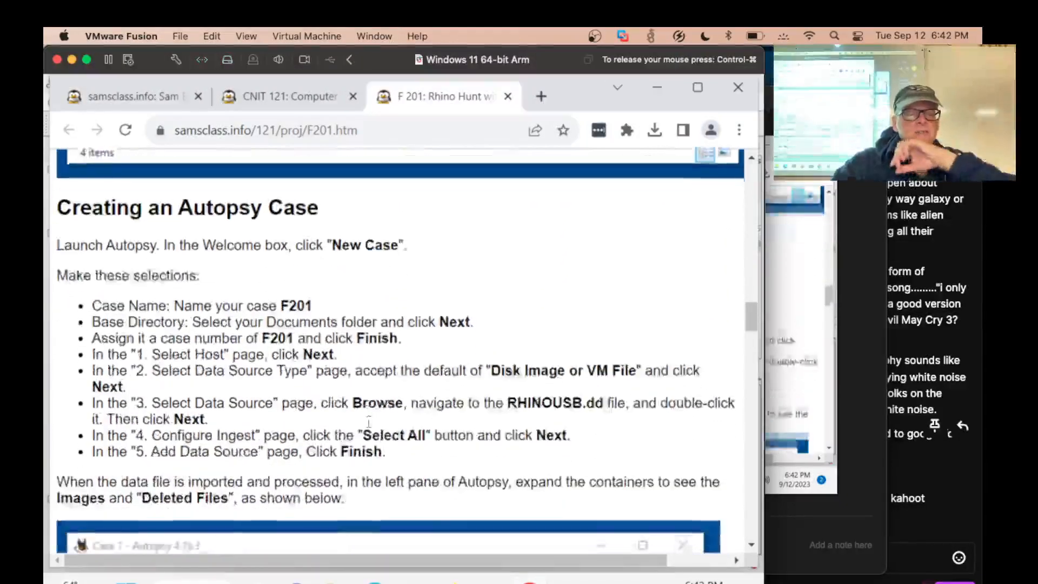
pyautogui.scroll(-2, 367, 427)
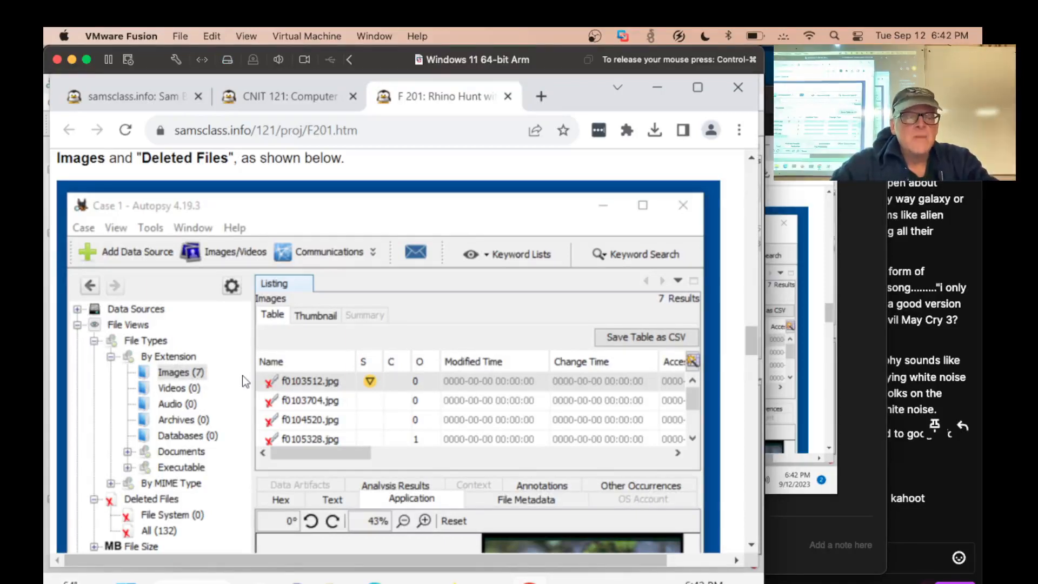
pyautogui.hotkey('alt', 'Tab')
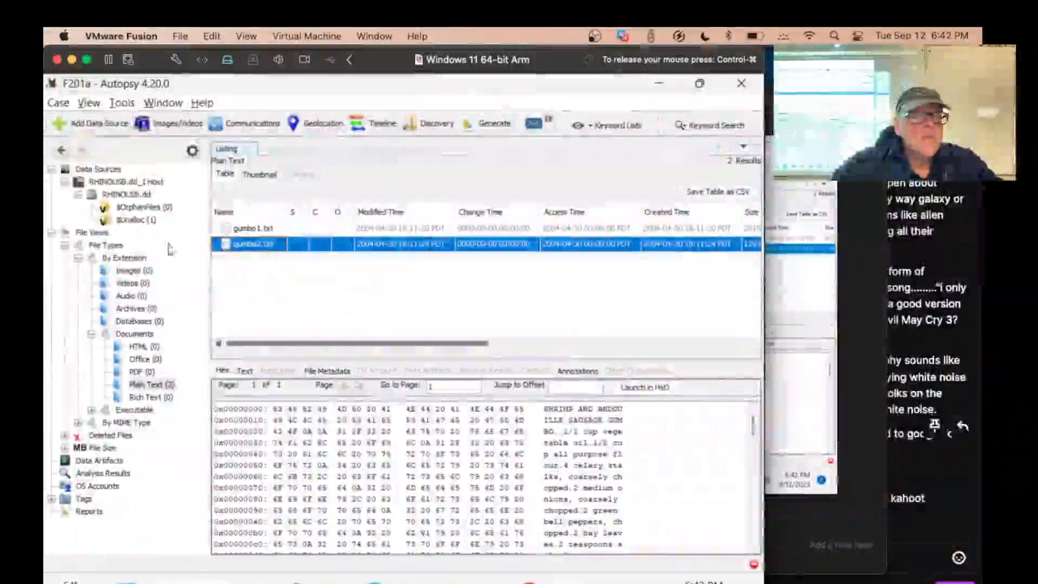
pyautogui.hotkey('alt', 'Tab')
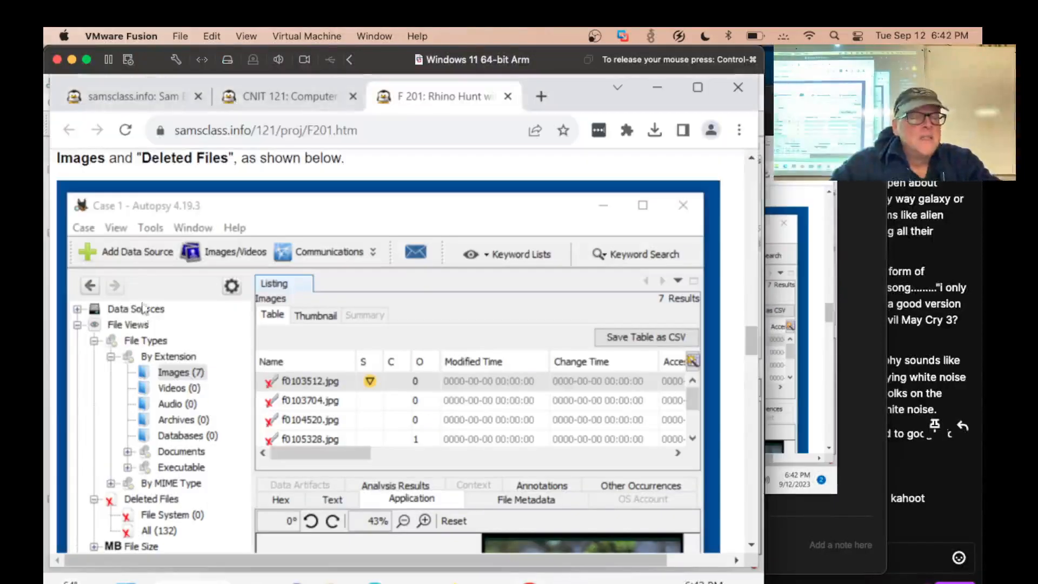
pyautogui.hotkey('alt', 'Tab')
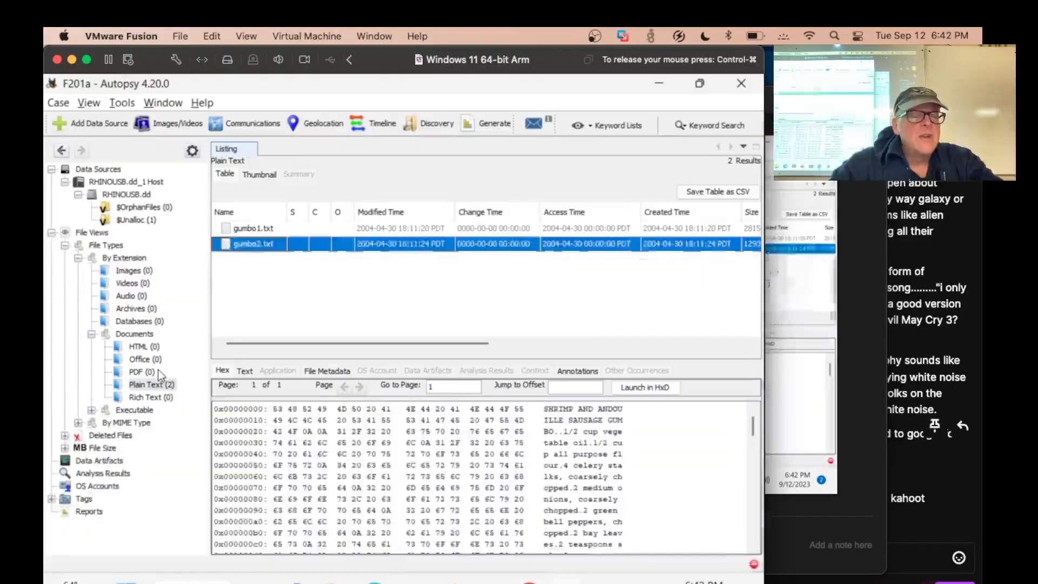
# List the Images category under By Extension, and read and dismiss the error notification
pyautogui.click(135, 271)
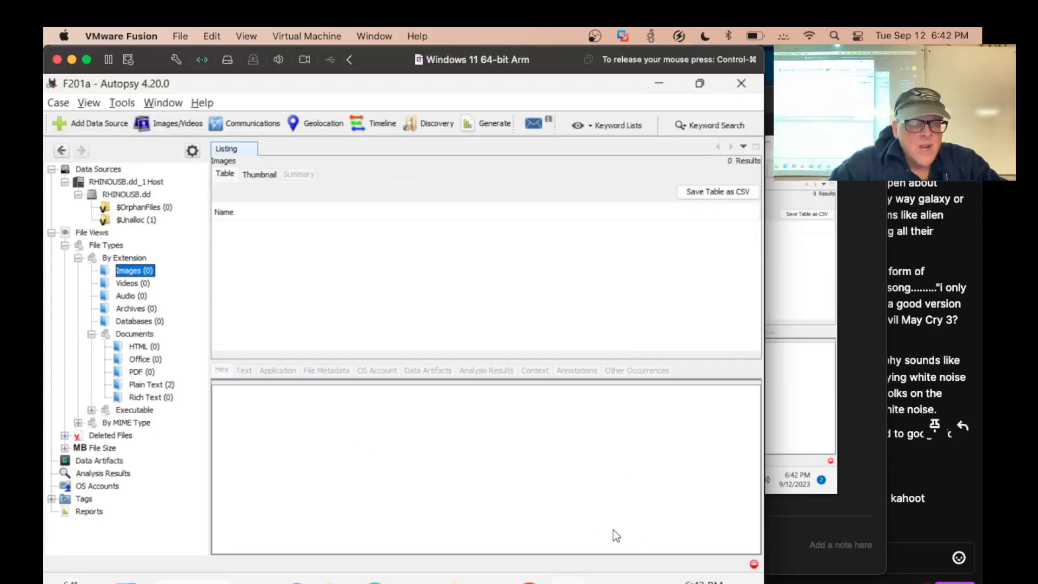
pyautogui.click(756, 562)
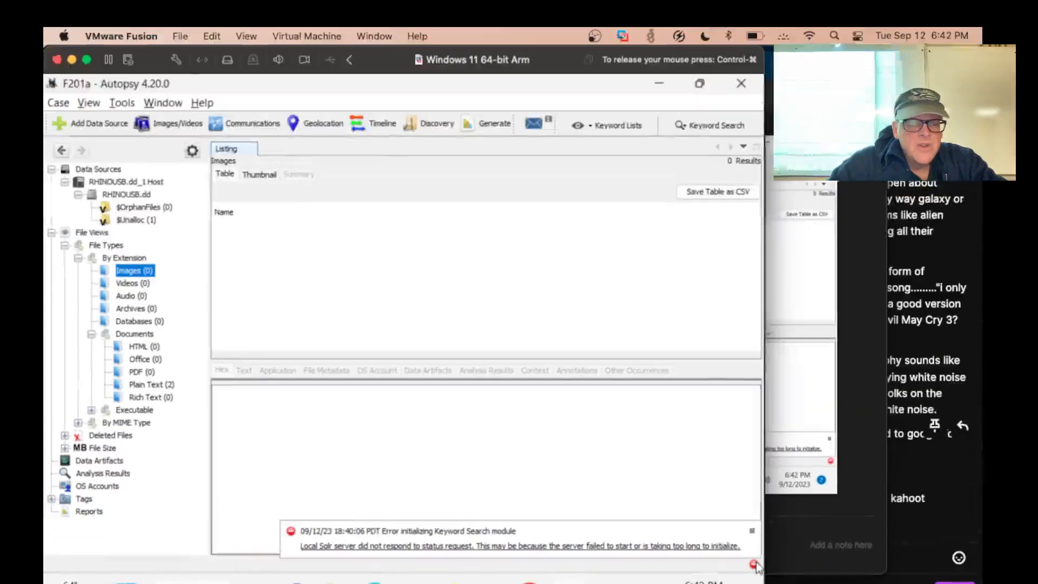
pyautogui.click(753, 530)
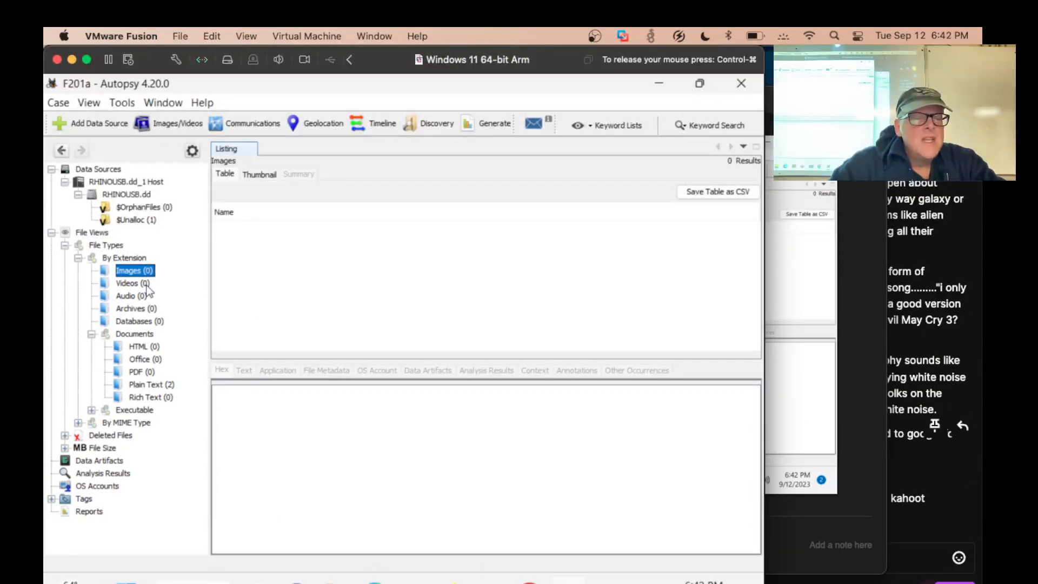
# Switch to Chrome and reread the Creating an Autopsy Case instructions, including the data source and ingest settings
pyautogui.hotkey('alt', 'Tab')
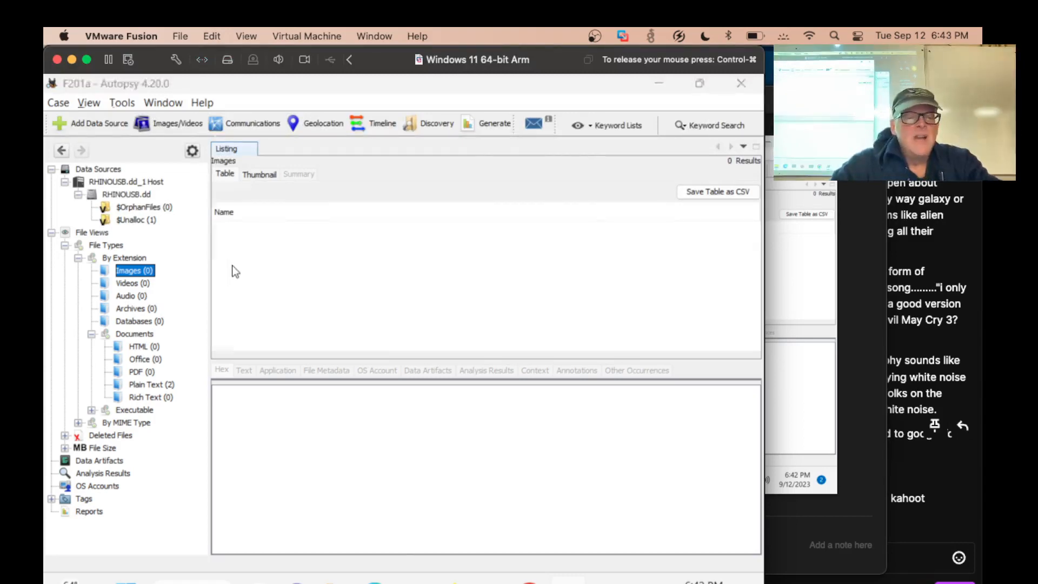
pyautogui.scroll(1, 316, 306)
pyautogui.scroll(10, 316, 306)
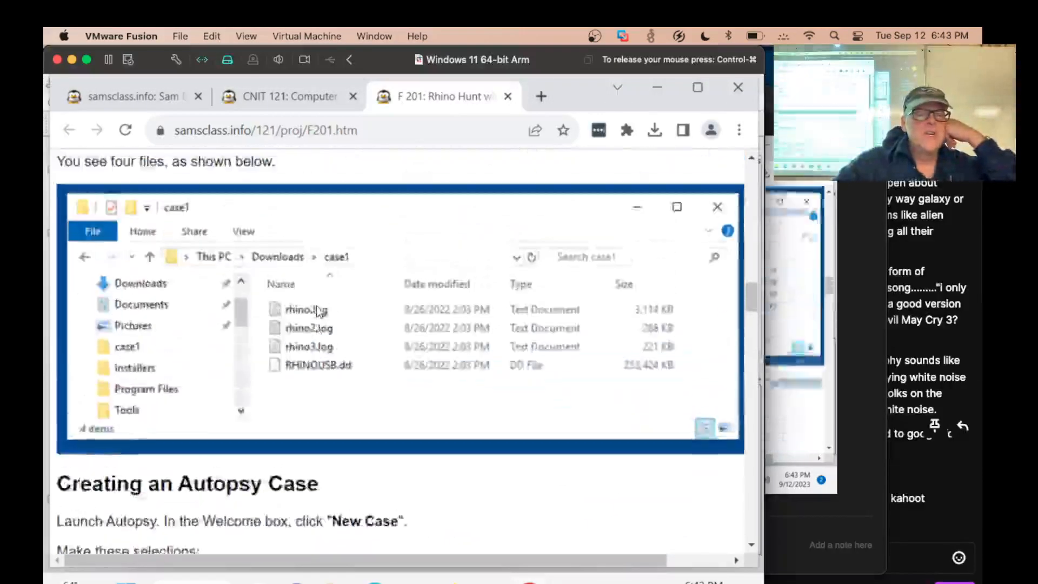
pyautogui.scroll(-4, 316, 305)
pyautogui.scroll(2, 316, 305)
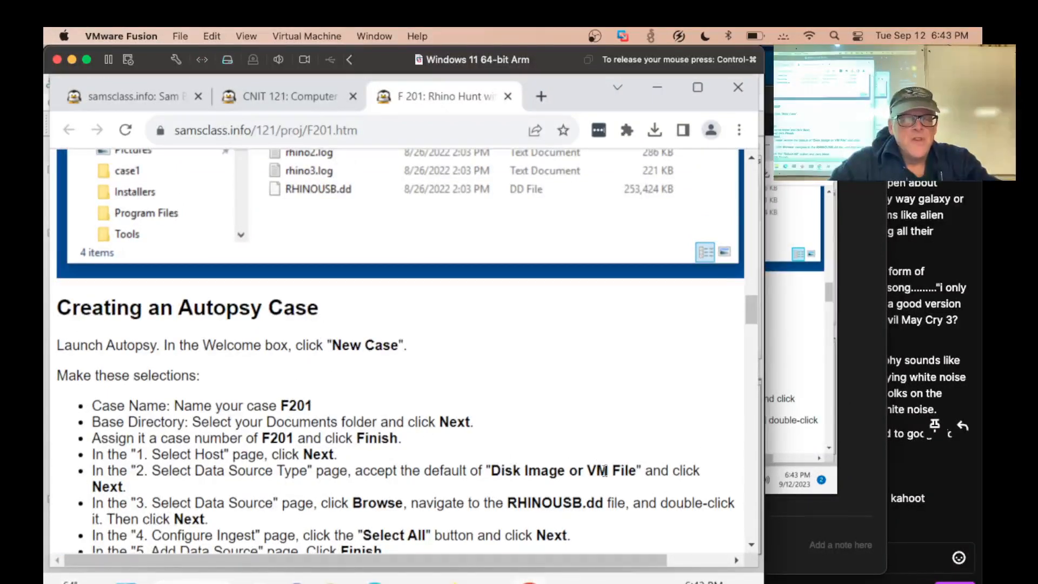
pyautogui.scroll(-3, 604, 470)
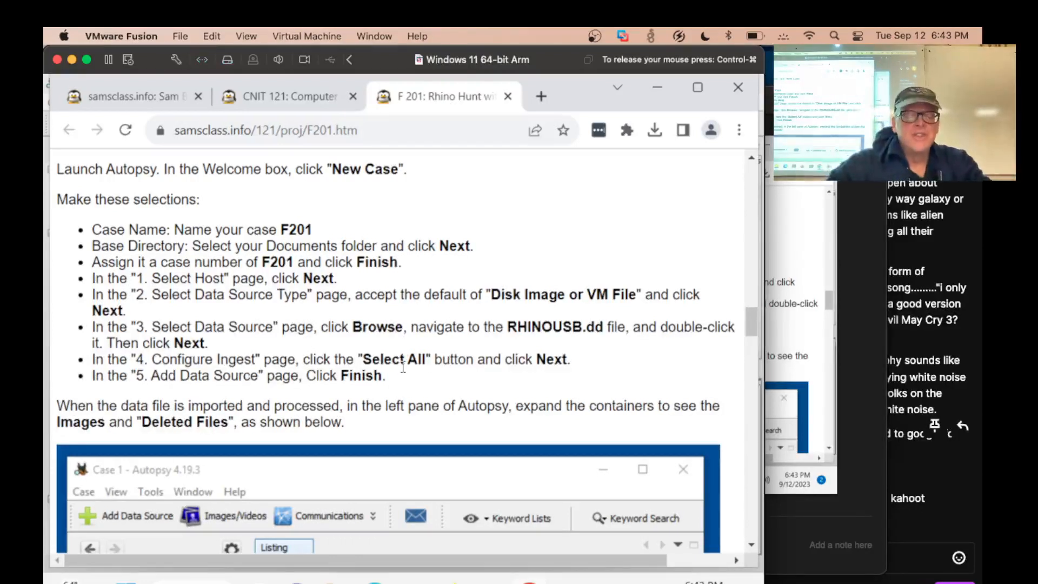
pyautogui.press('super+Tab')
pyautogui.press('super+Tab')
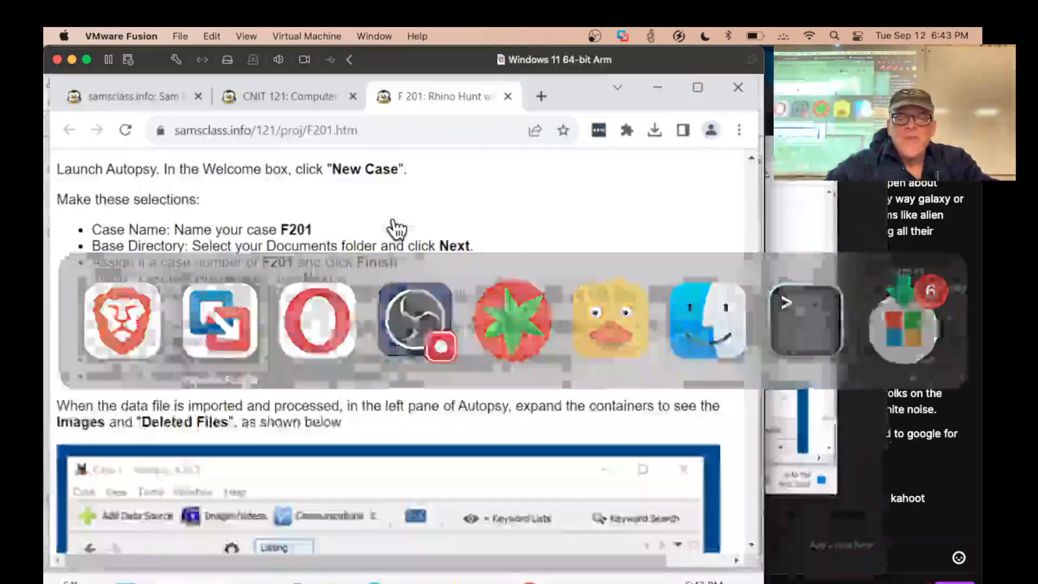
# Switch to Autopsy and create a new single-user case named F201b in the Documents folder with case number F201b
pyautogui.hotkey('alt', 'Tab')
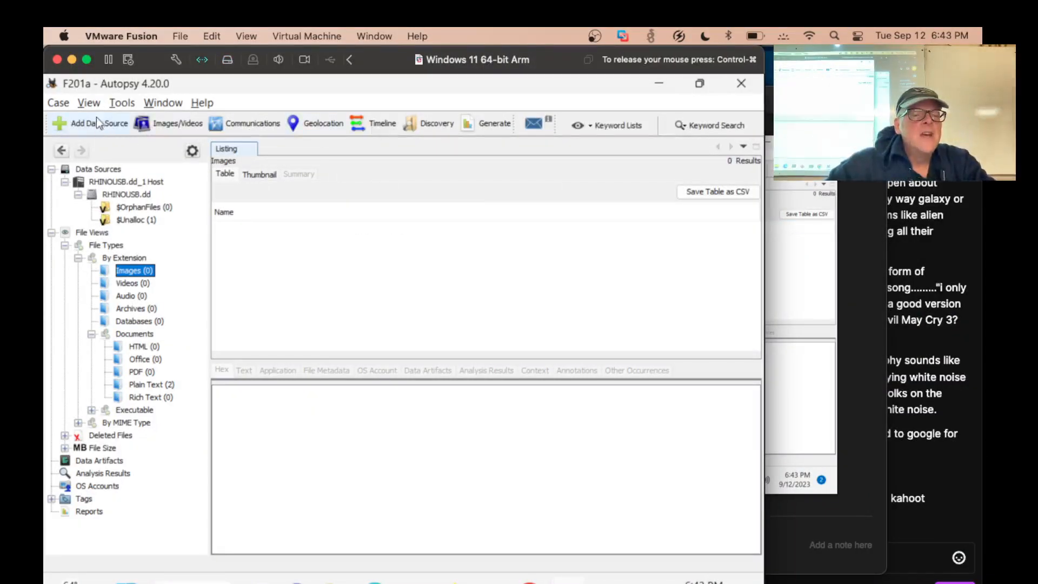
pyautogui.click(64, 102)
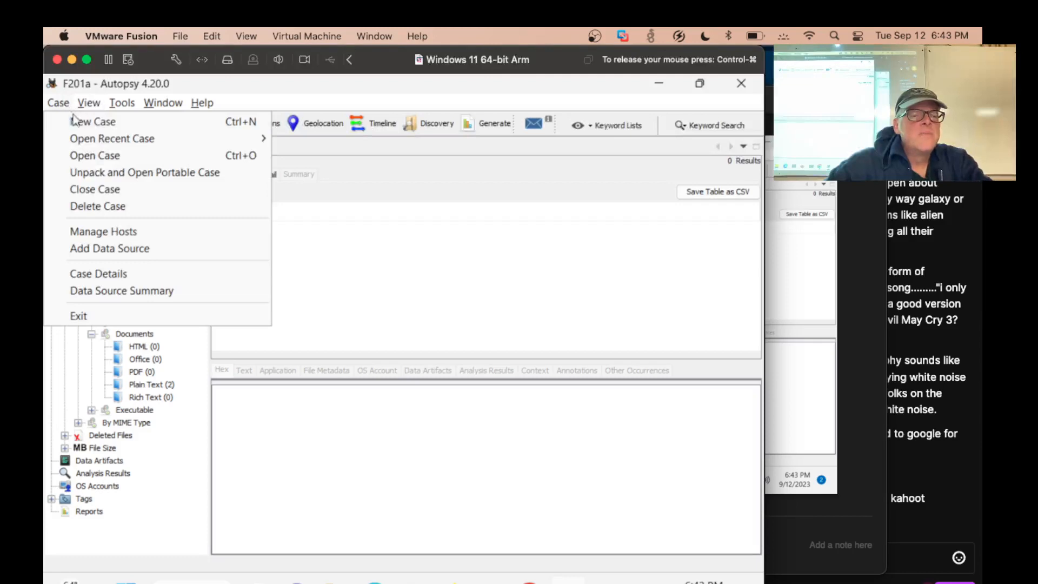
pyautogui.click(76, 121)
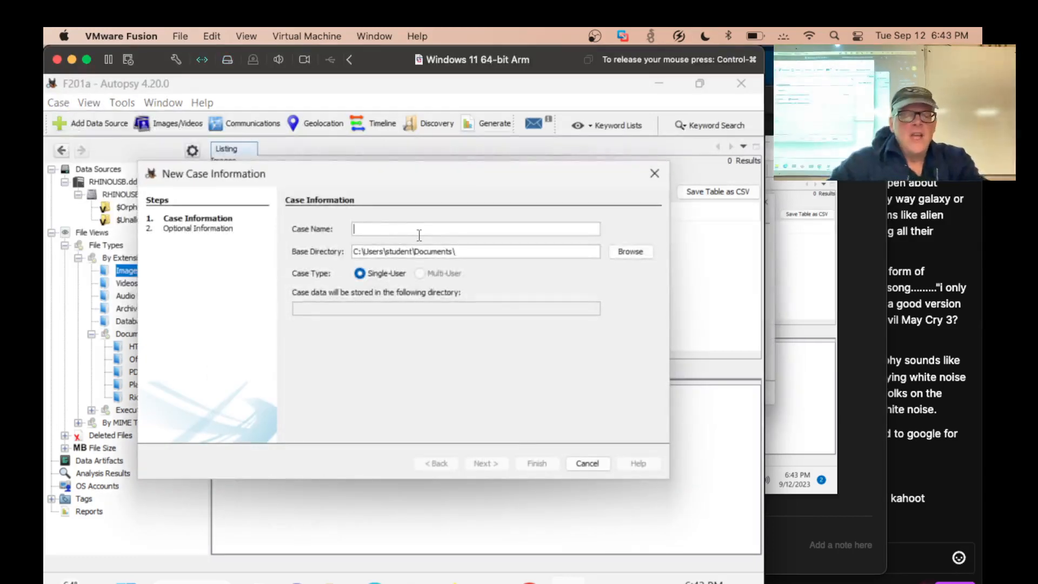
pyautogui.write('F201b')
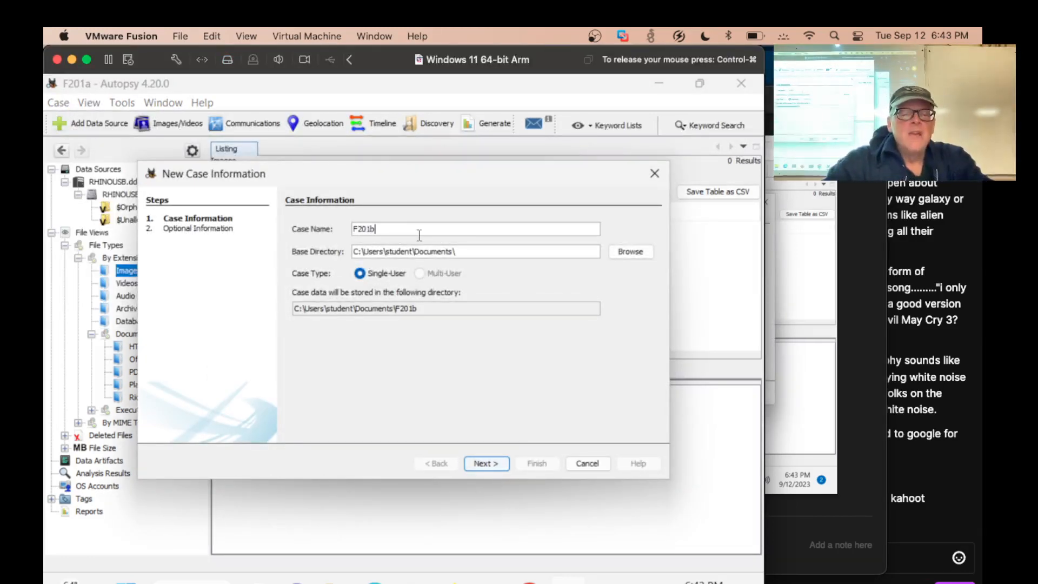
pyautogui.click(486, 463)
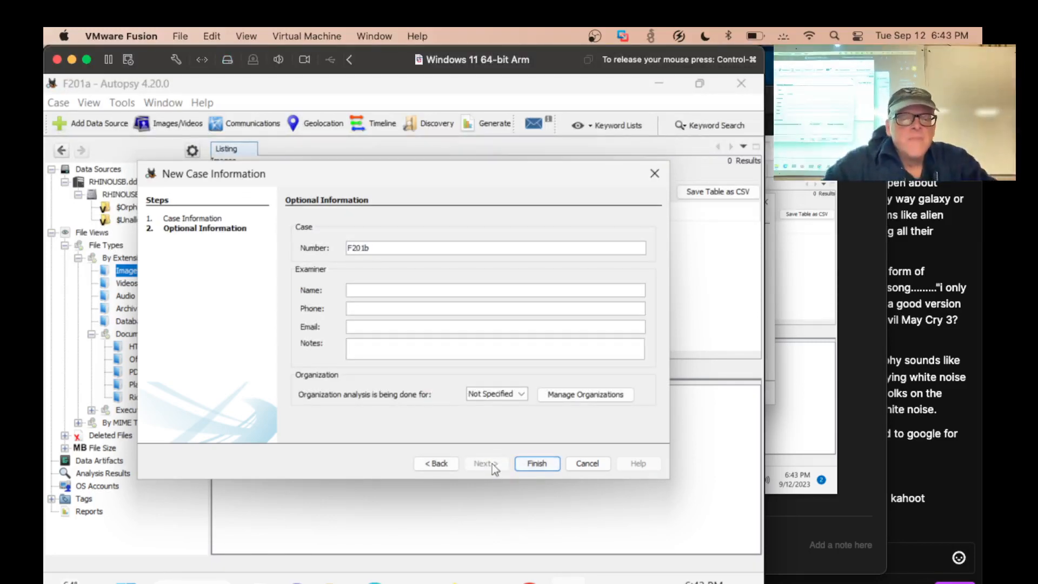
pyautogui.click(543, 463)
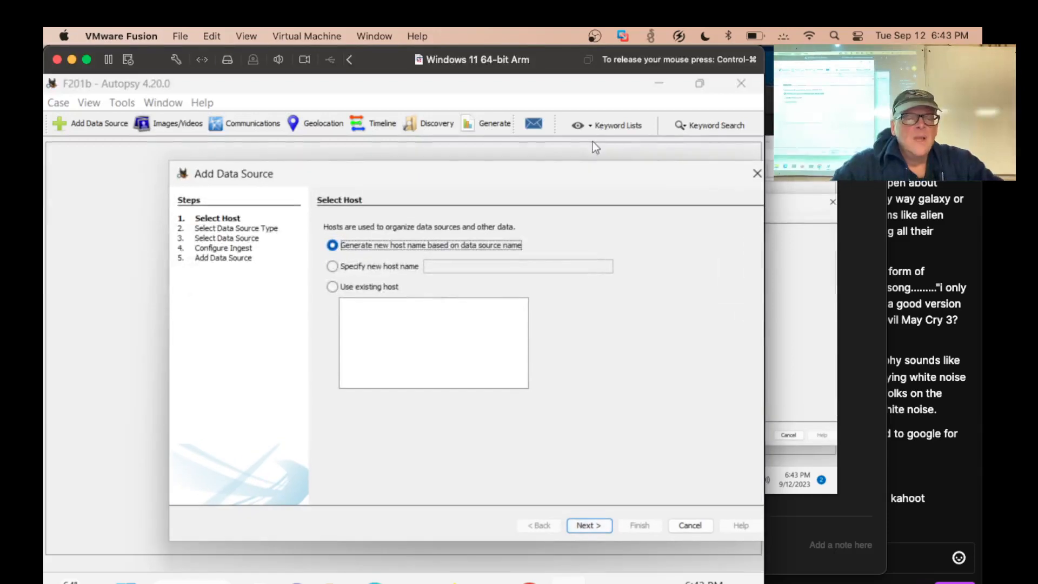
# Choose the disk image RHINOUSB.dd from the case1 folder as the data source, generating the host name from the data source name
pyautogui.click(600, 525)
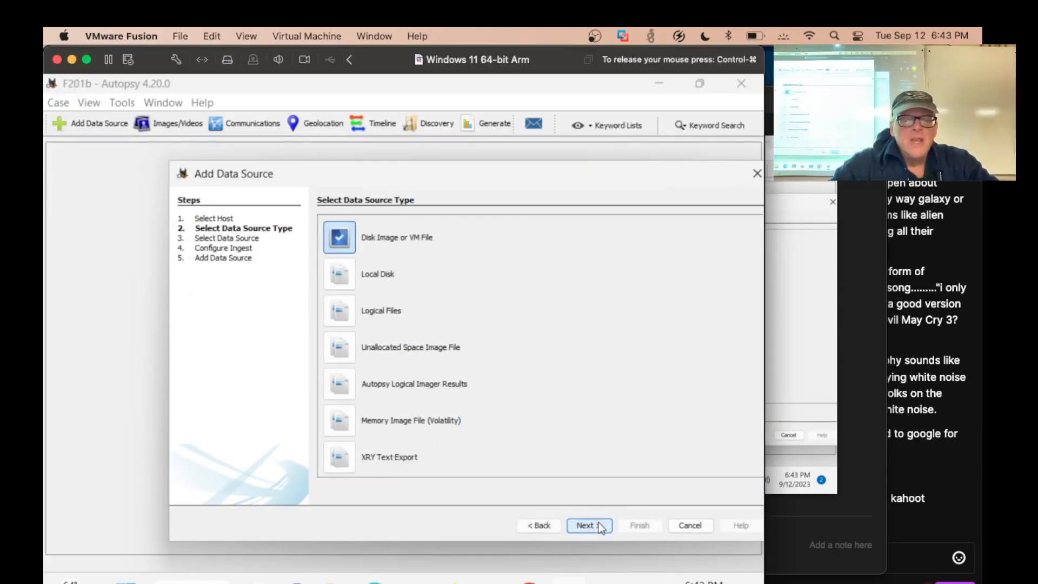
pyautogui.click(601, 520)
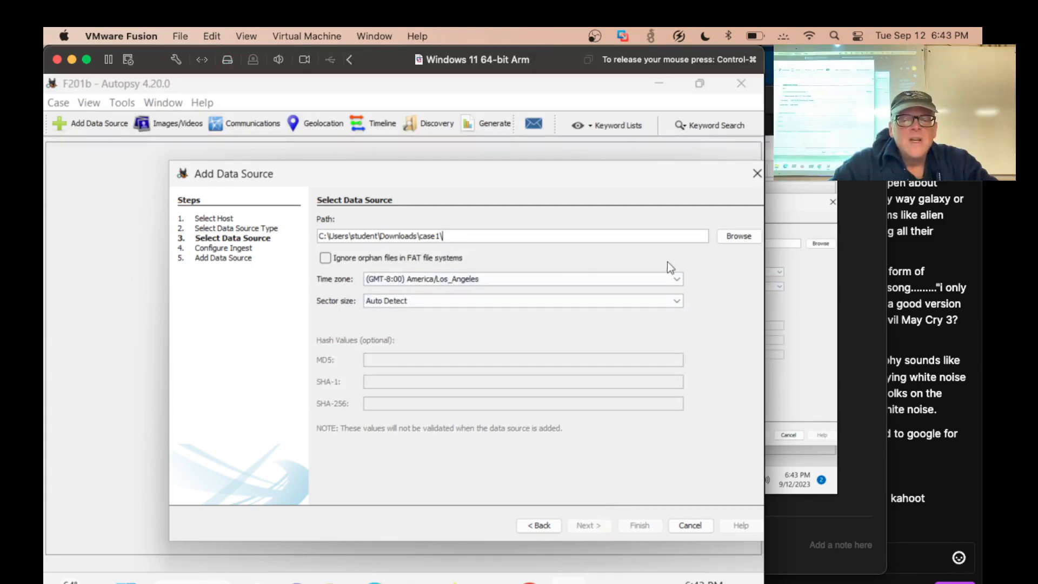
pyautogui.click(736, 238)
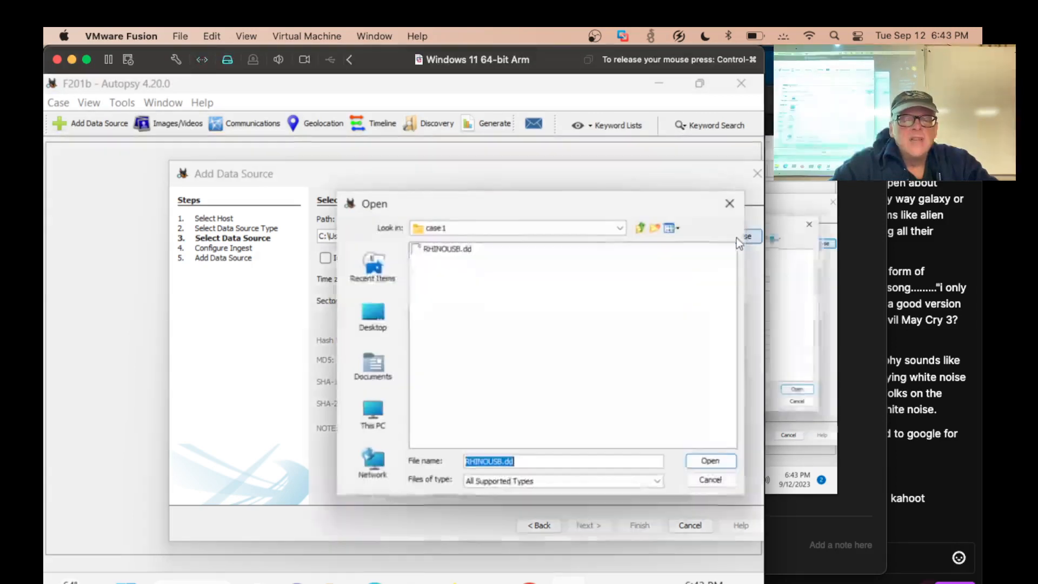
pyautogui.doubleClick(466, 253)
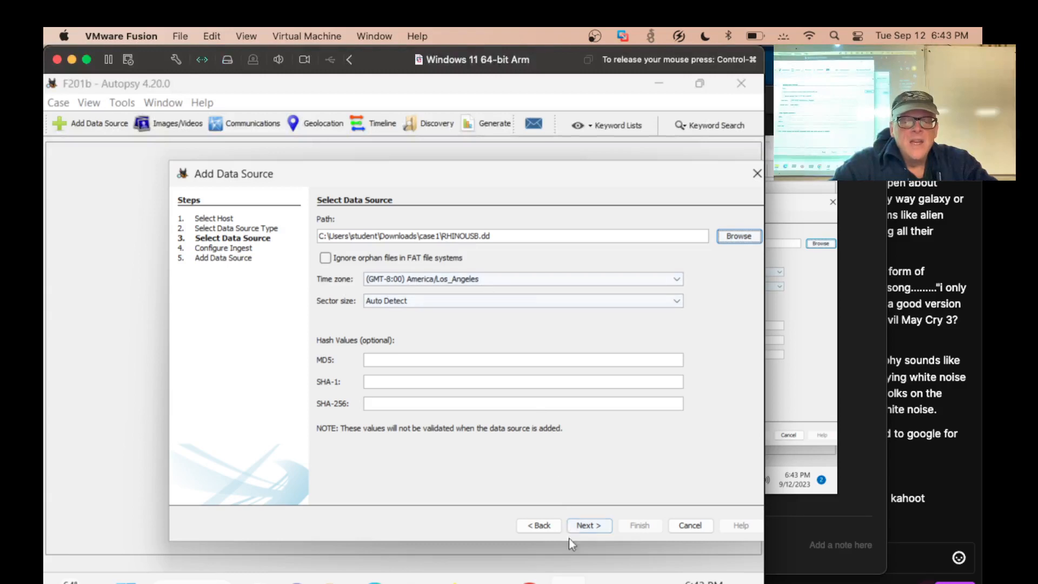
pyautogui.click(597, 525)
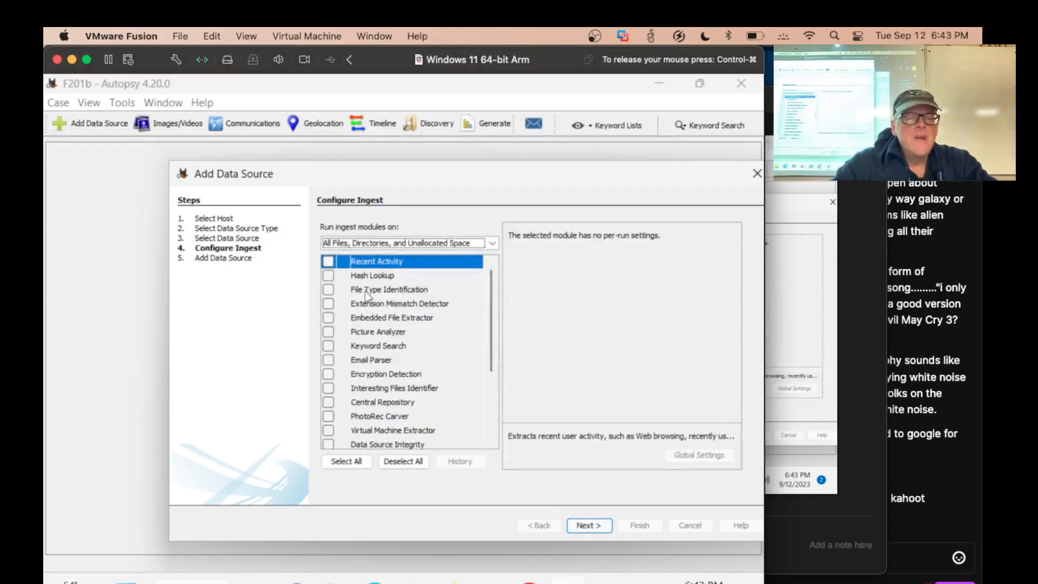
# Enable all ingest modules for the RHINOUSB.dd image and finish adding the data source
pyautogui.click(342, 464)
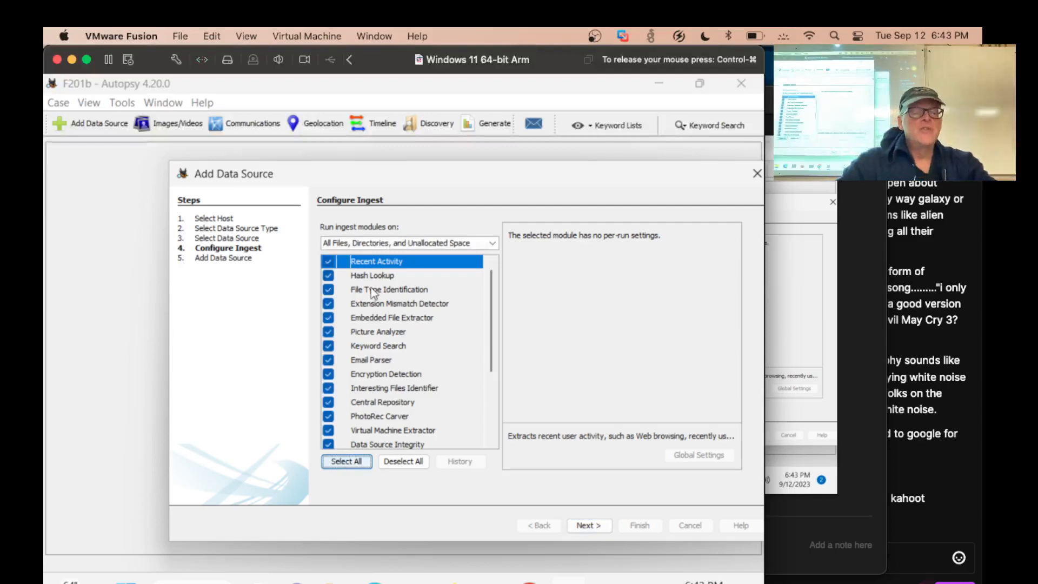
pyautogui.click(598, 527)
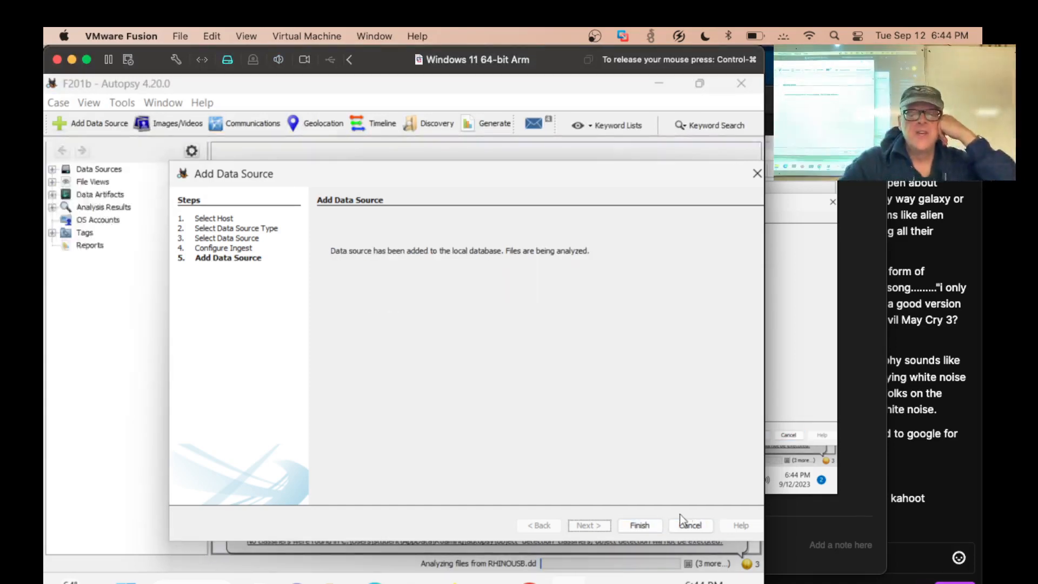
pyautogui.click(639, 528)
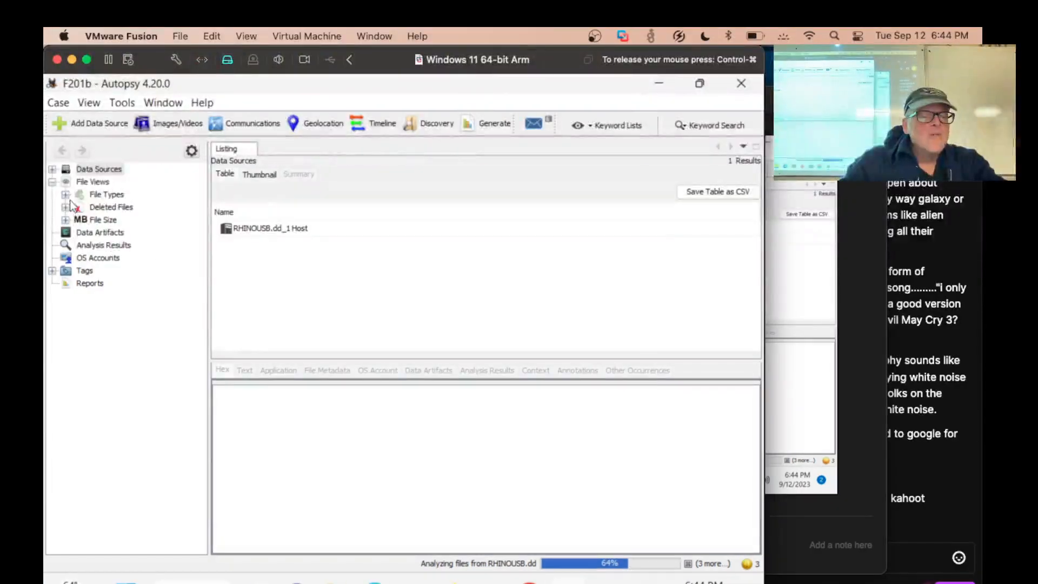
# Expand File Types and By Extension in the case tree and list the Images category
pyautogui.click(65, 194)
pyautogui.click(78, 207)
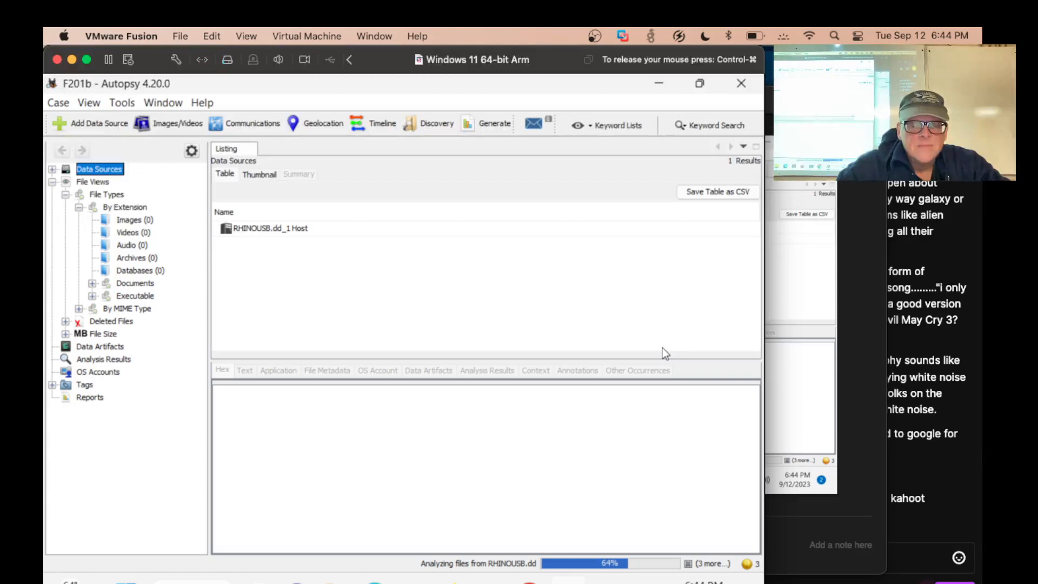
pyautogui.click(122, 222)
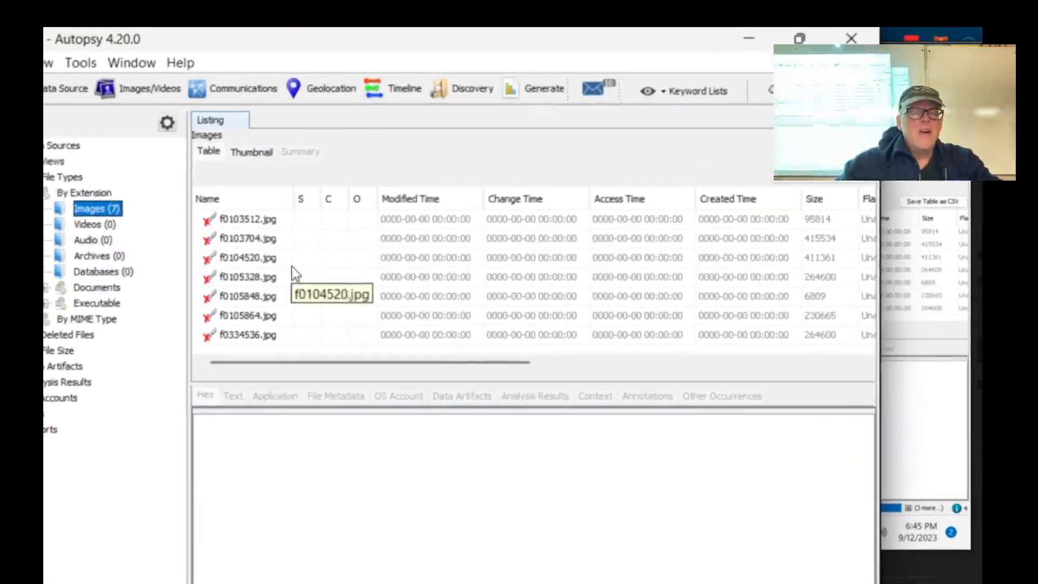
# Preview the recovered images f0103512.jpg, f0103704.jpg and f0104520.jpg, enlarging the preview area
pyautogui.click(273, 221)
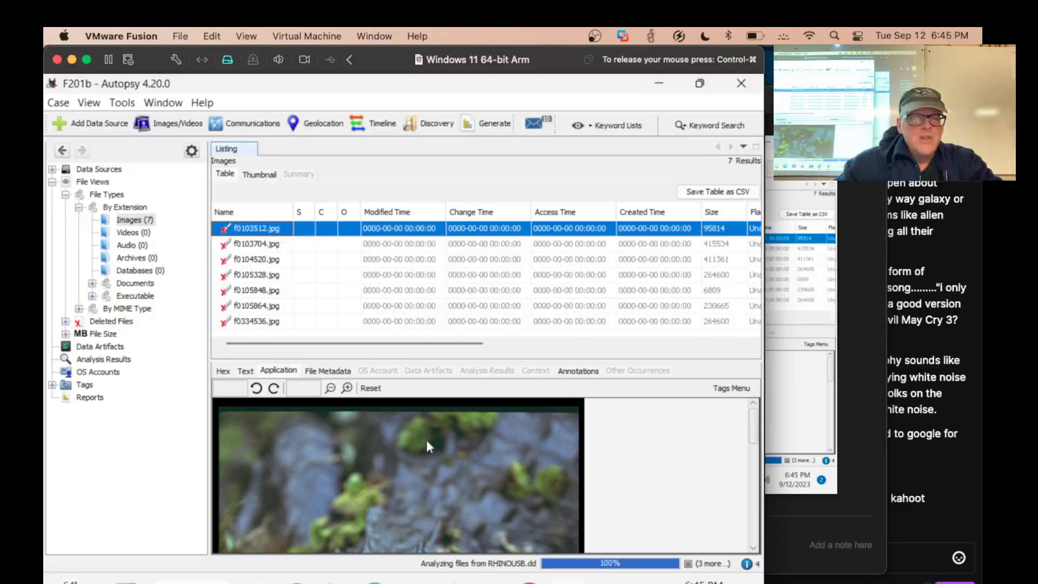
pyautogui.click(330, 388)
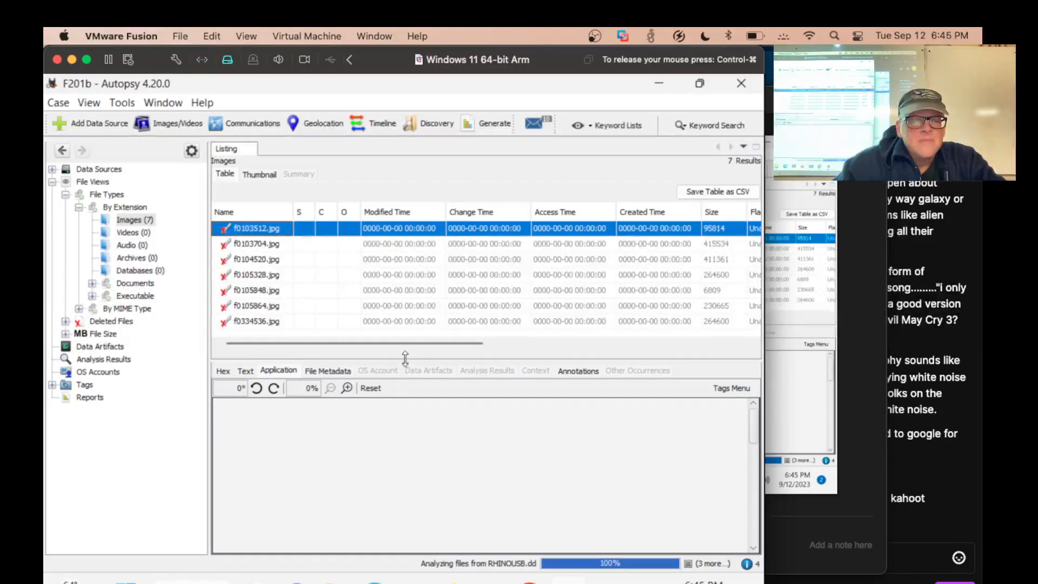
pyautogui.moveTo(406, 359); pyautogui.dragTo(406, 309)
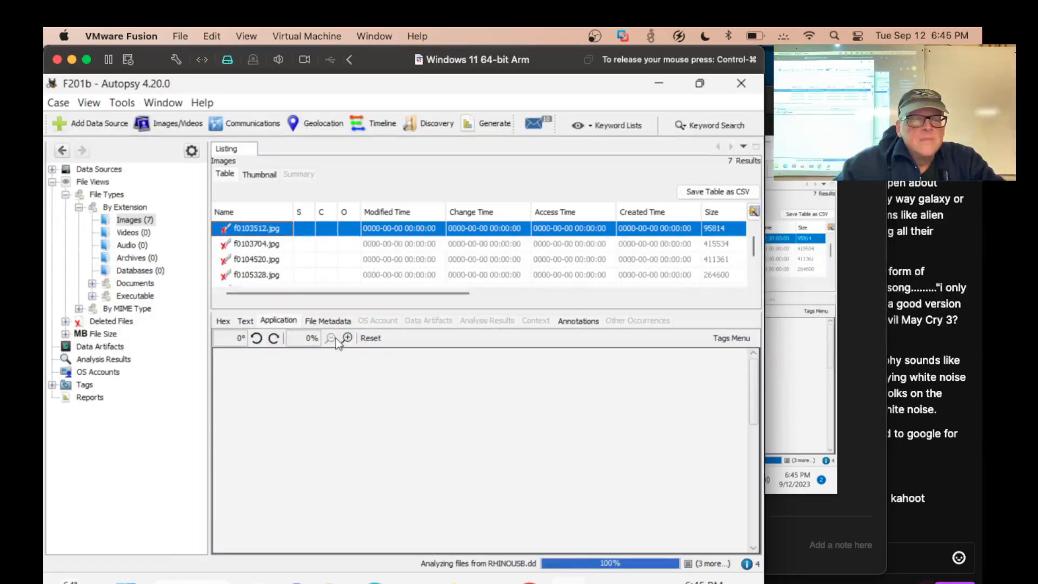
pyautogui.click(275, 246)
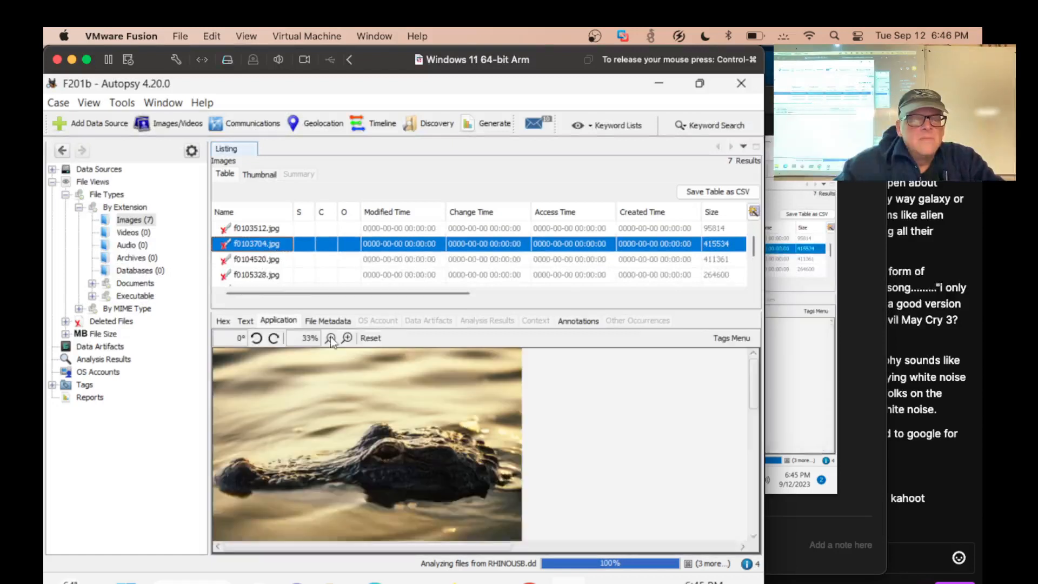
pyautogui.click(271, 260)
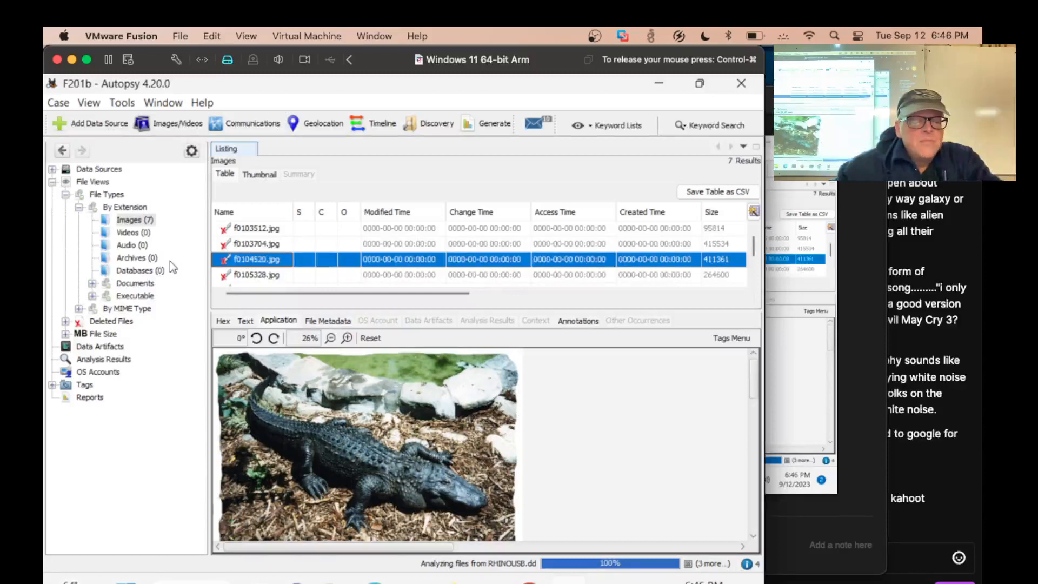
# Switch to Chrome and read the F 201.2 Mother and Child task and the Examining Deleted Files instructions
pyautogui.hotkey('alt', 'Tab')
pyautogui.scroll(-15, 215, 315)
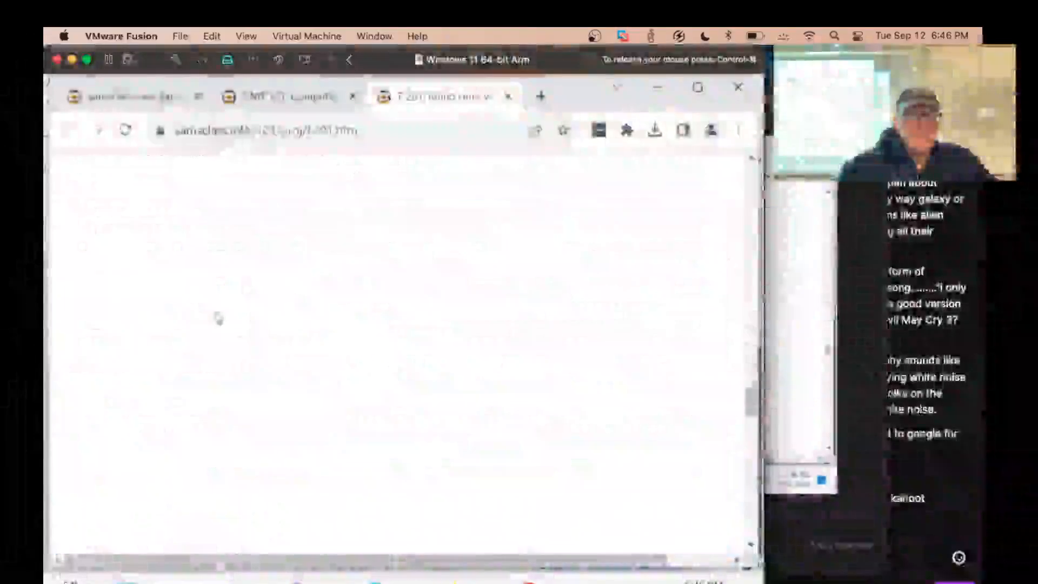
pyautogui.scroll(2, 217, 318)
pyautogui.scroll(-7, 218, 318)
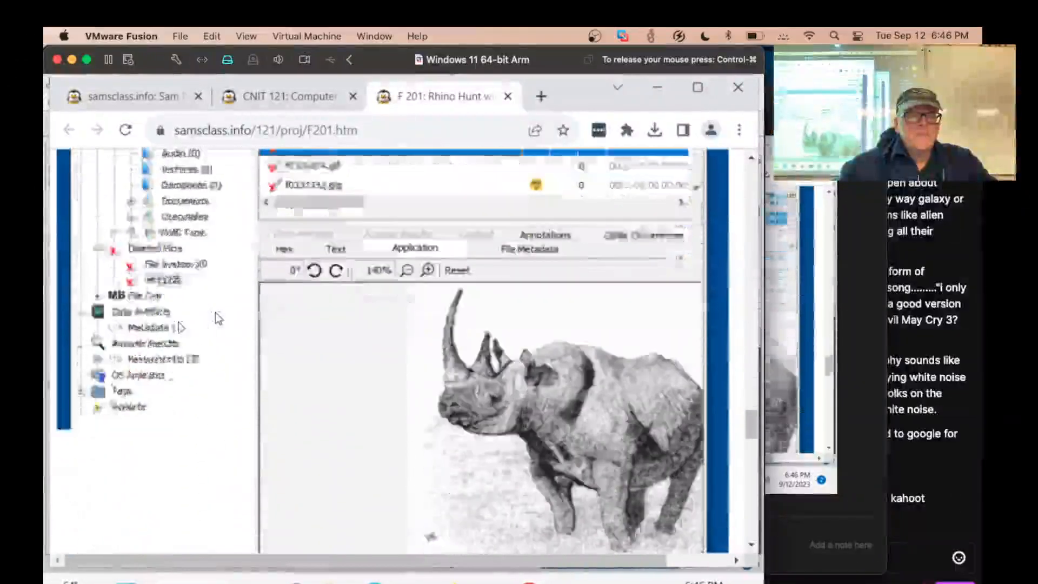
pyautogui.scroll(10, 215, 313)
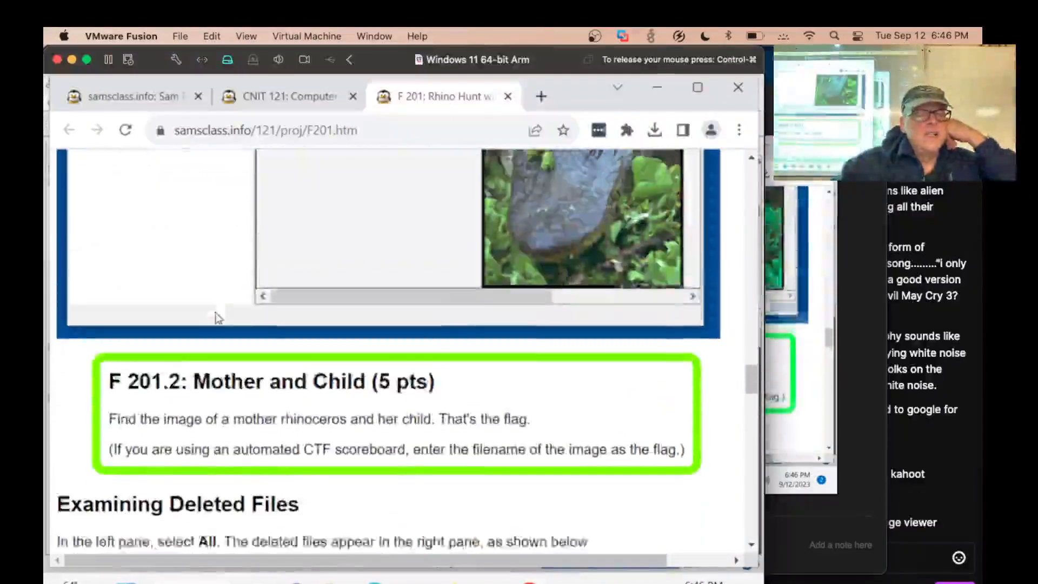
pyautogui.scroll(-3, 219, 320)
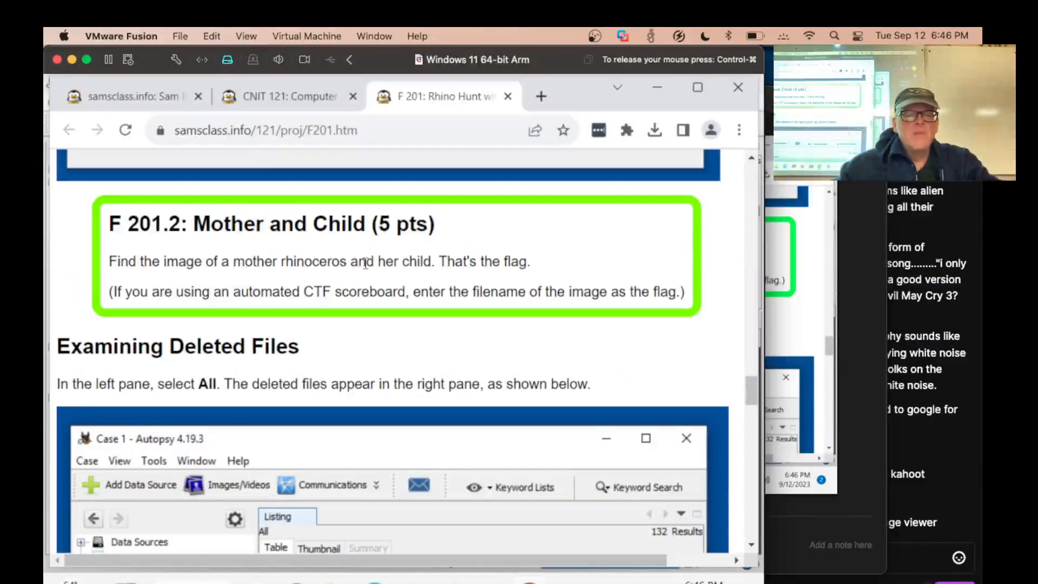
pyautogui.scroll(6, 366, 264)
pyautogui.scroll(-5, 366, 263)
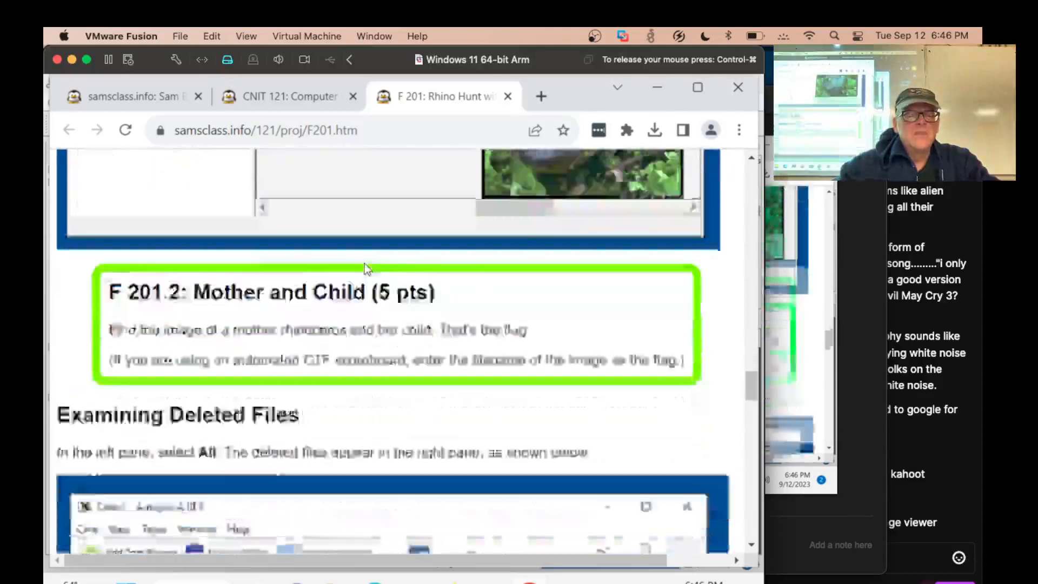
pyautogui.scroll(-5, 365, 266)
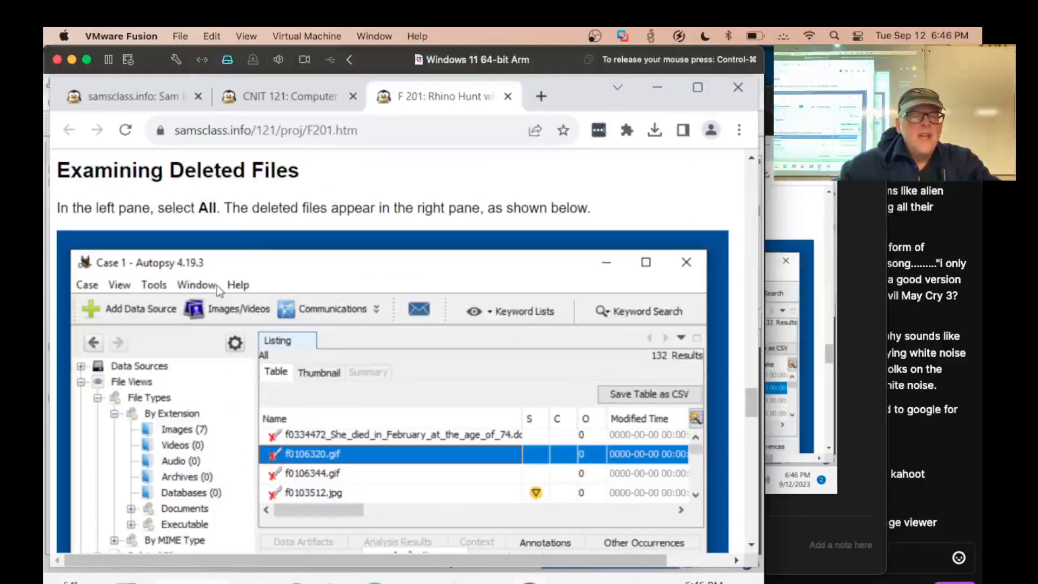
pyautogui.scroll(-3, 217, 284)
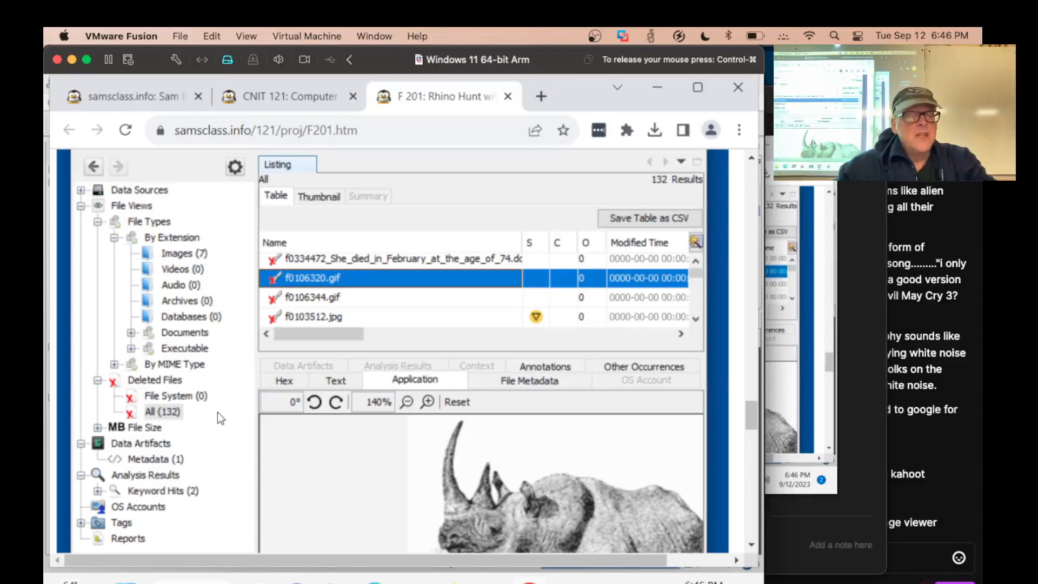
# Switch to Autopsy and list All under Deleted Files, rechecking the example in the Chrome instructions
pyautogui.hotkey('alt', 'Tab')
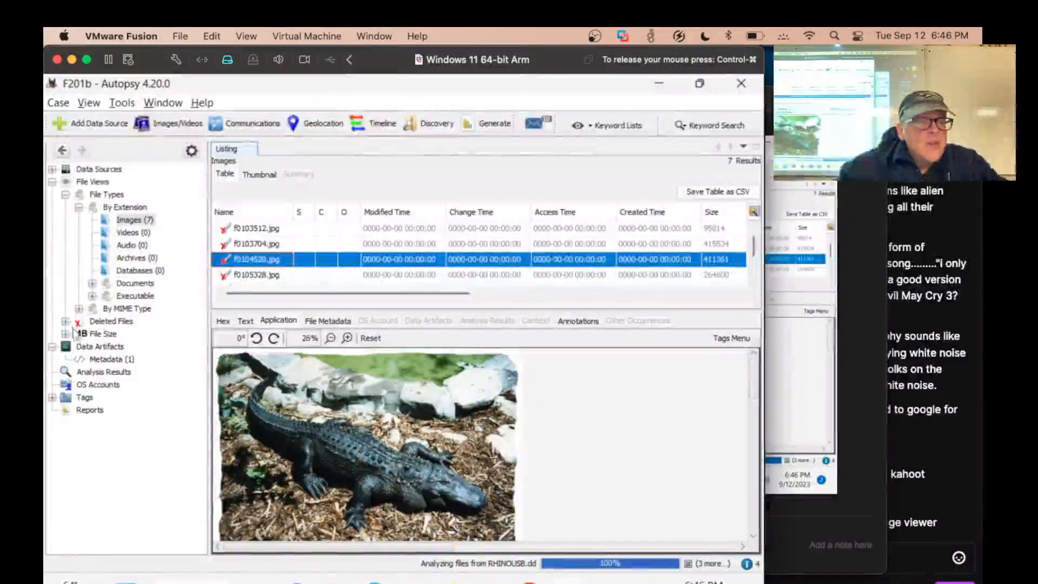
pyautogui.click(66, 321)
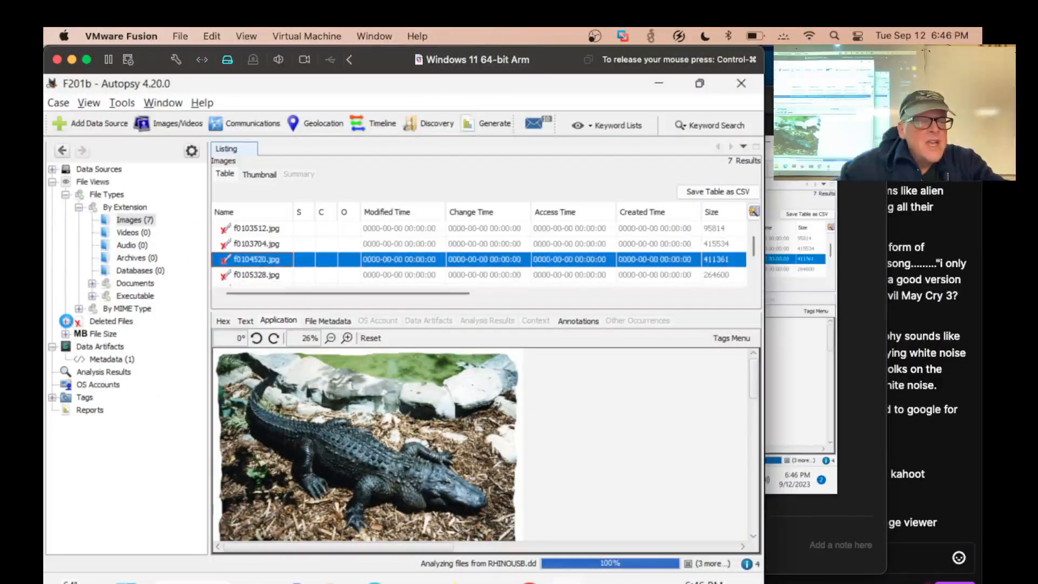
pyautogui.hotkey('alt', 'Tab')
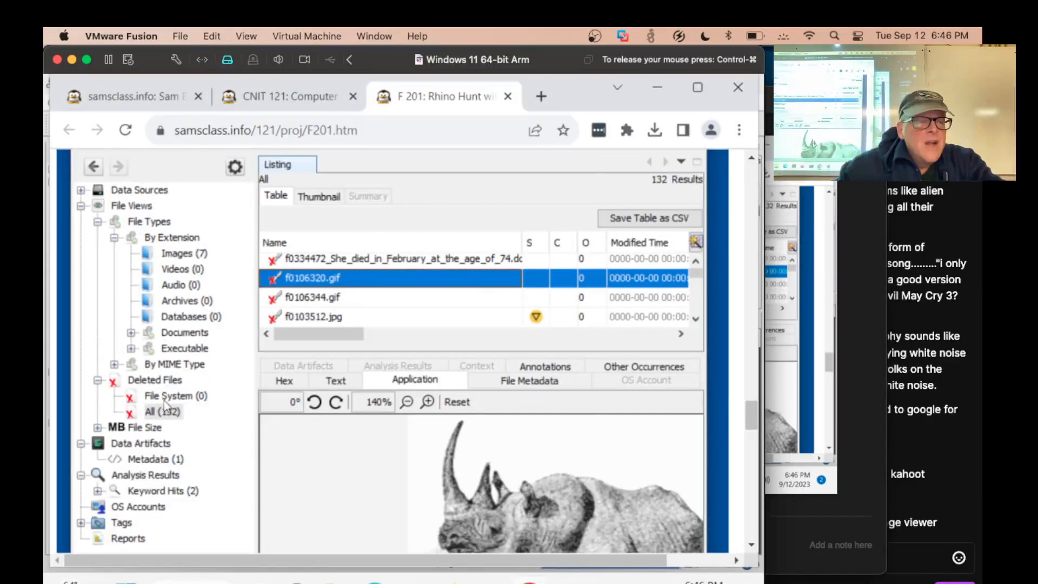
pyautogui.hotkey('alt', 'Tab')
pyautogui.click(120, 346)
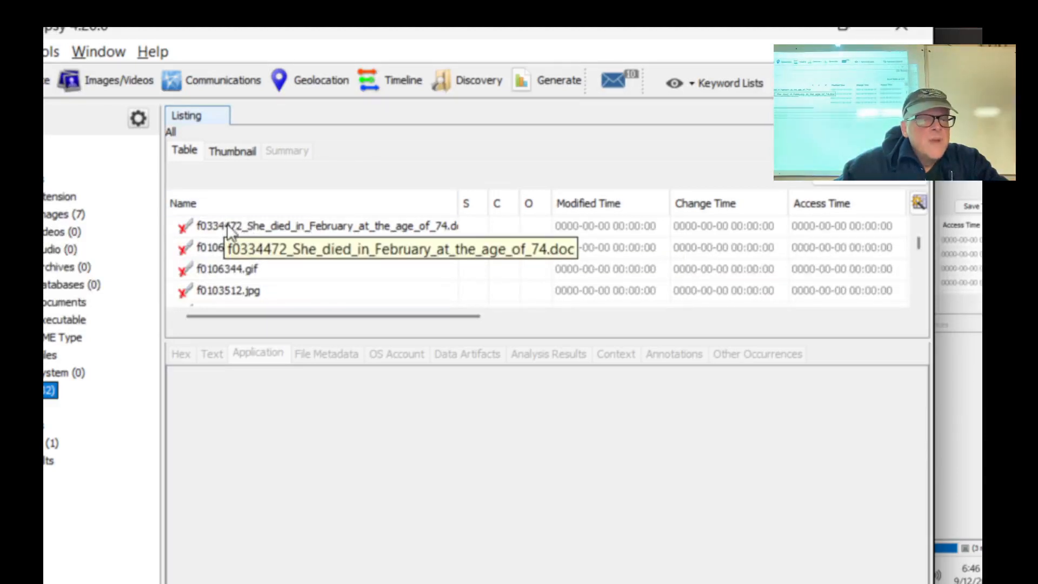
# Inspect the deleted f0334472 .doc file's metadata and preview f0106320.gif, f0106344.gif and f0103512.jpg
pyautogui.click(226, 227)
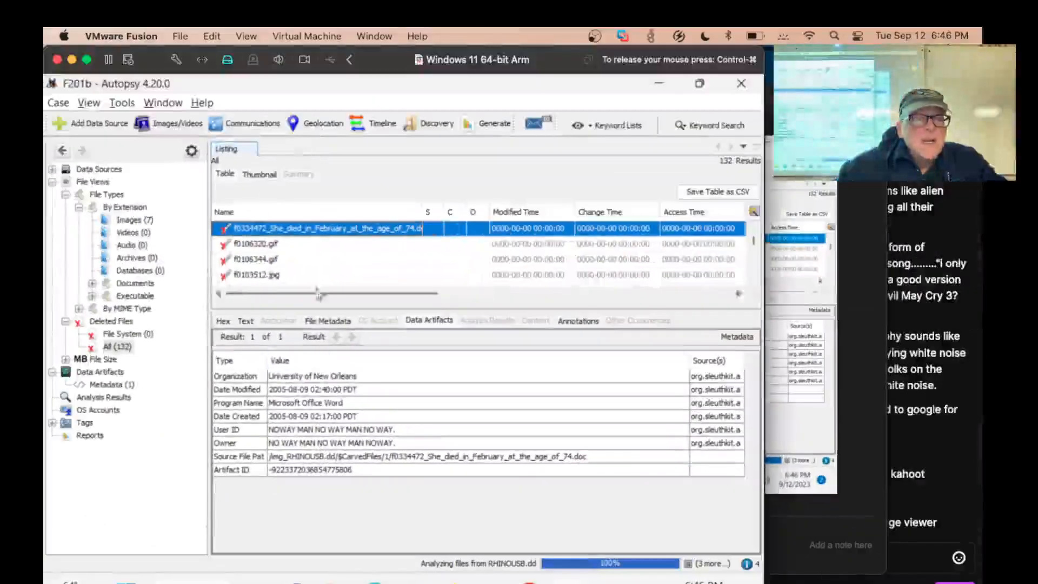
pyautogui.click(259, 244)
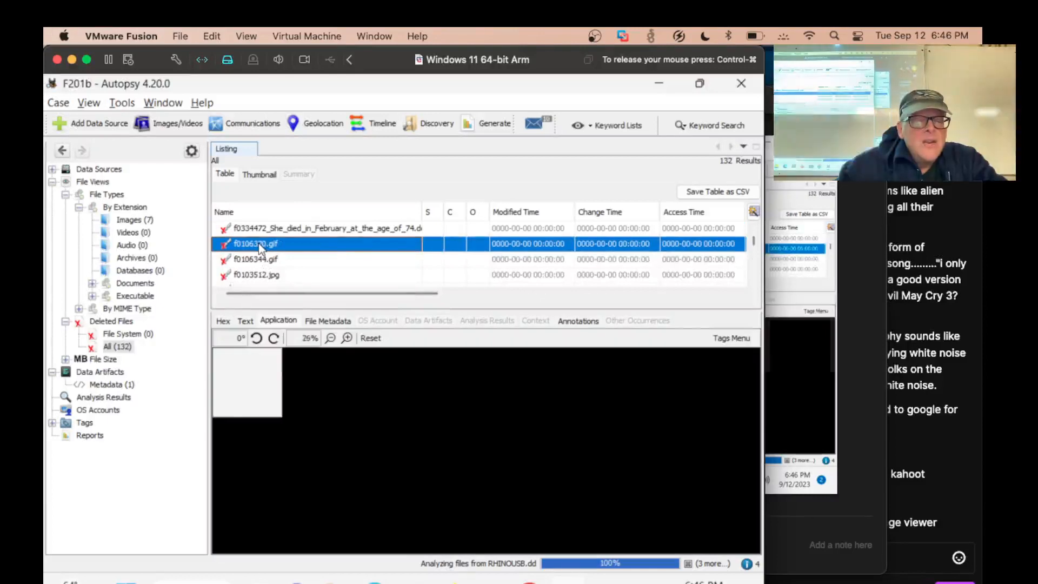
pyautogui.press('Down')
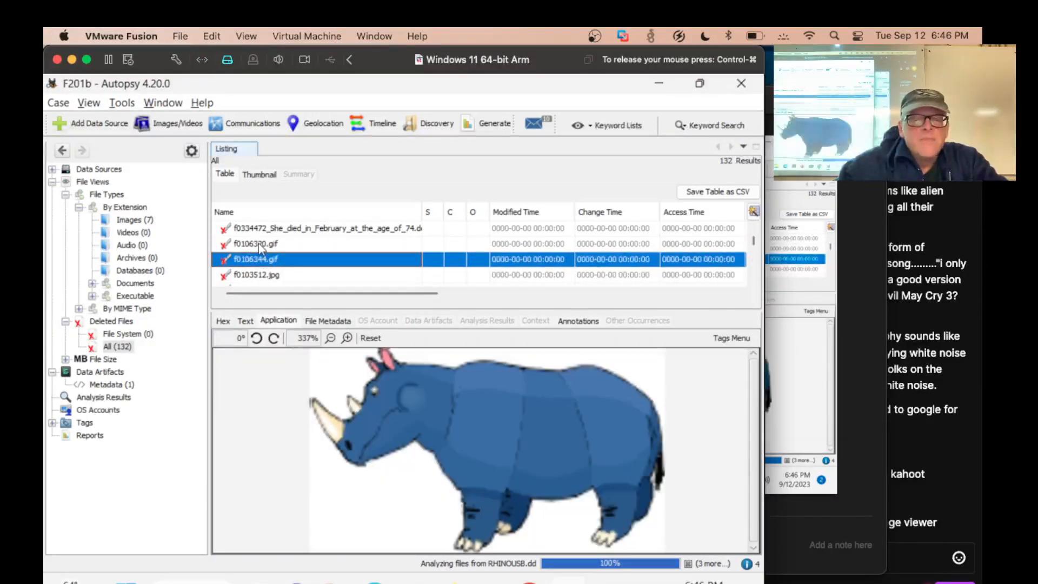
pyautogui.press('Down')
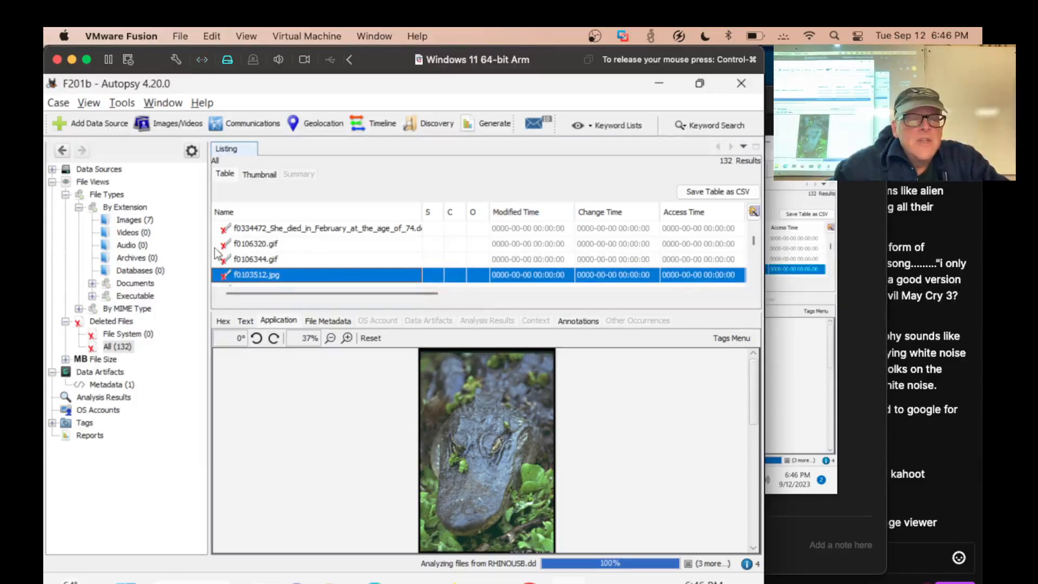
# Widen the listing to check its MIME Type and Extension columns, and display the text of the f0334472 .doc file
pyautogui.moveTo(210, 244); pyautogui.dragTo(139, 244)
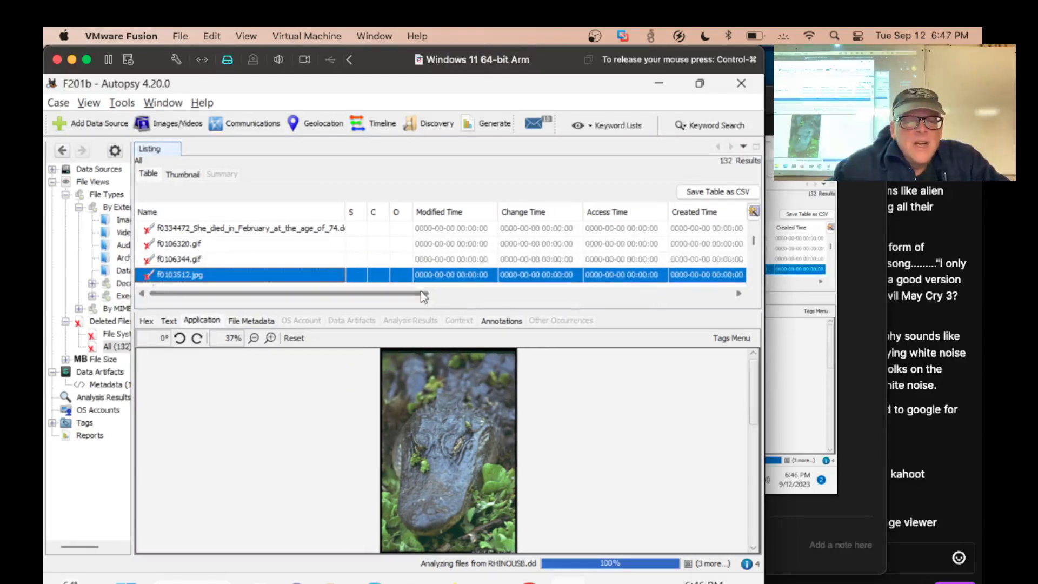
pyautogui.moveTo(420, 291); pyautogui.dragTo(733, 306)
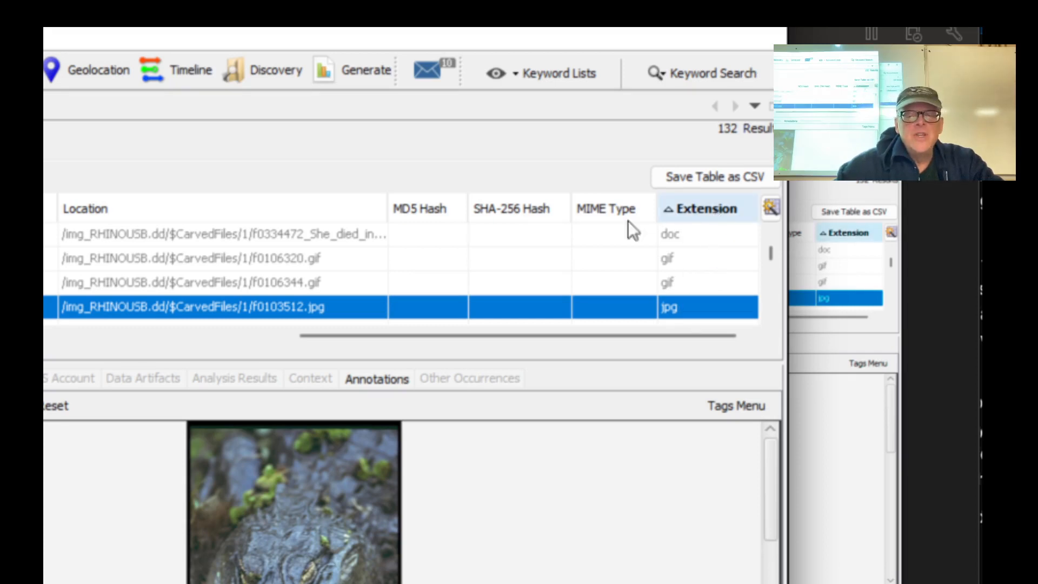
pyautogui.click(298, 232)
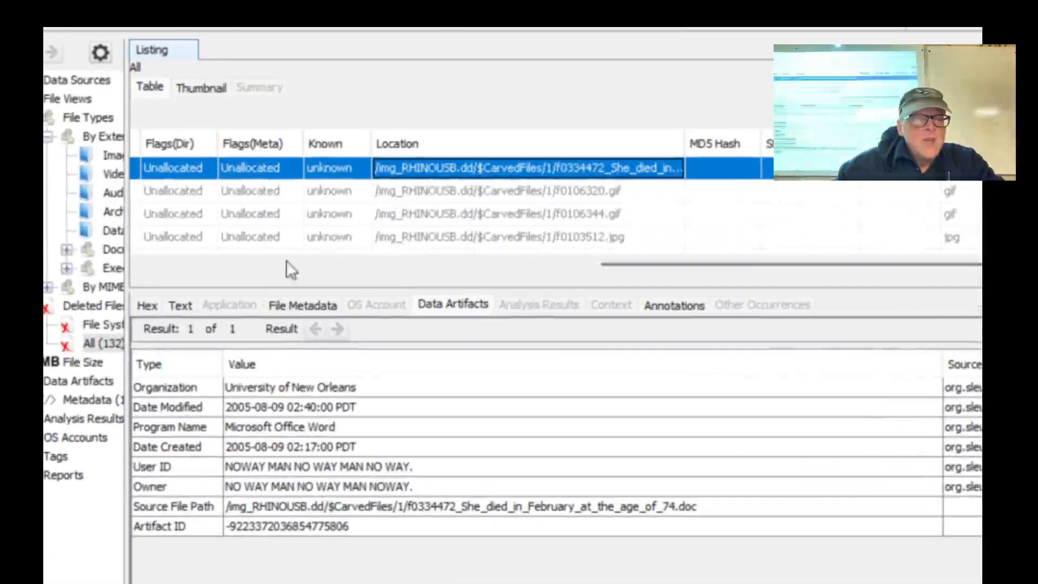
pyautogui.click(185, 304)
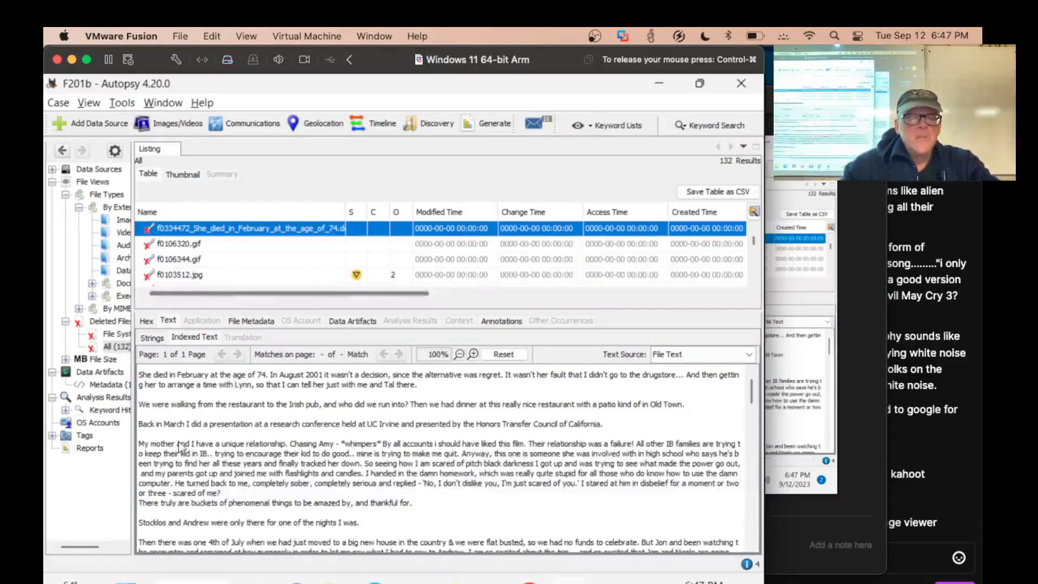
# Switch to Chrome and read Sorting by File Type, Reading the Diary, and the F 201.3 and F 201.4 flag tasks
pyautogui.hotkey('alt', 'Tab')
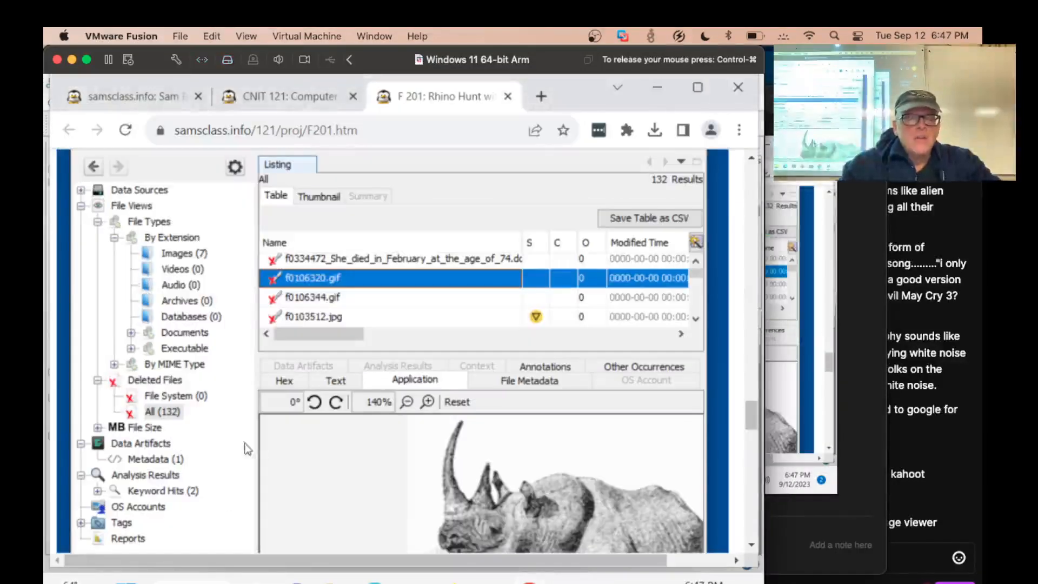
pyautogui.scroll(-5, 208, 446)
pyautogui.scroll(5, 209, 446)
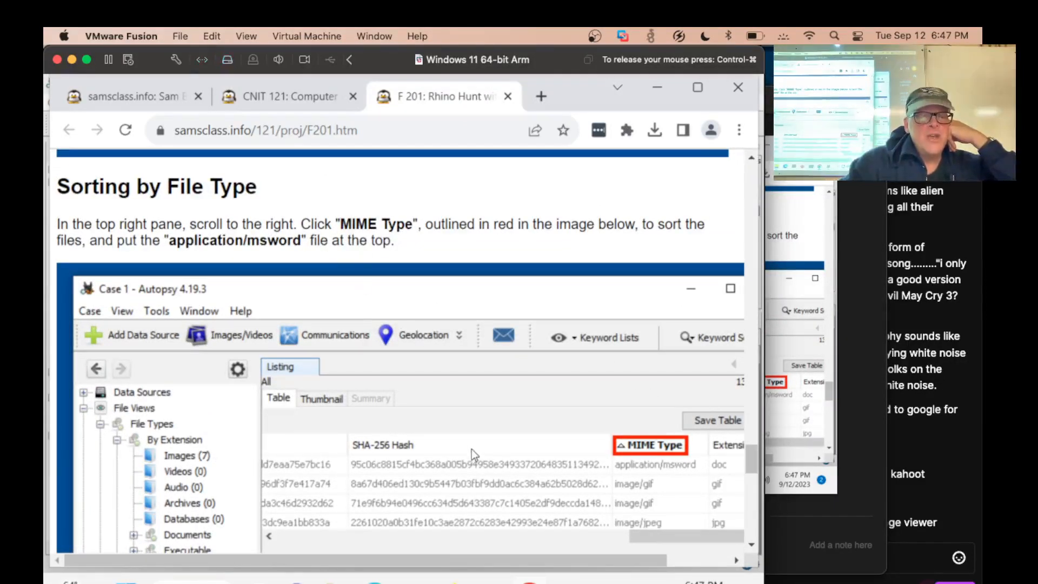
pyautogui.scroll(-10, 531, 475)
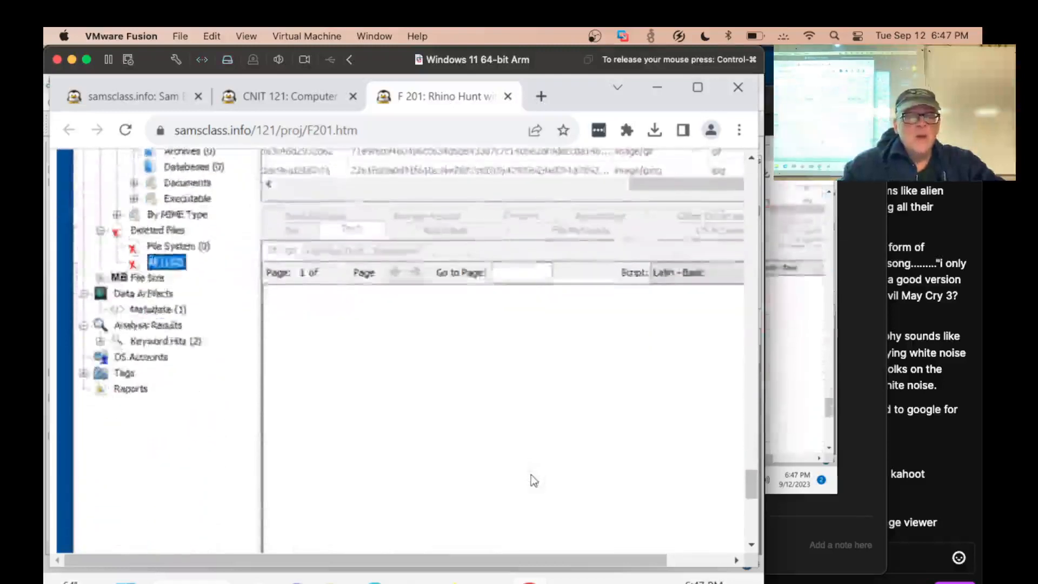
pyautogui.scroll(-1, 531, 476)
pyautogui.hscroll(1, 531, 475)
pyautogui.hscroll(-2, 473, 432)
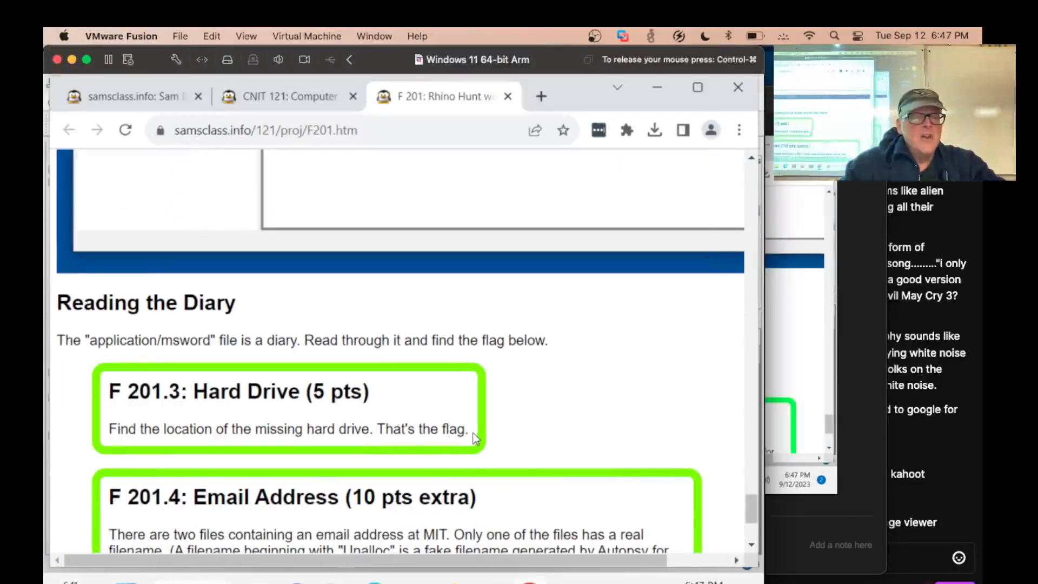
pyautogui.scroll(-3, 357, 476)
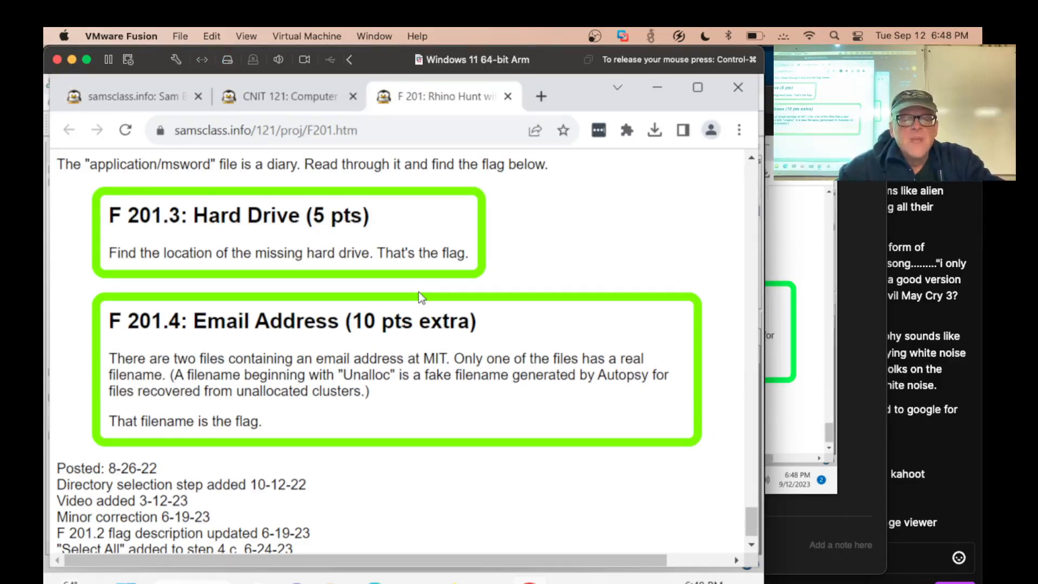
pyautogui.press('super+Tab')
pyautogui.press('super+Tab')
pyautogui.press('super+Tab')
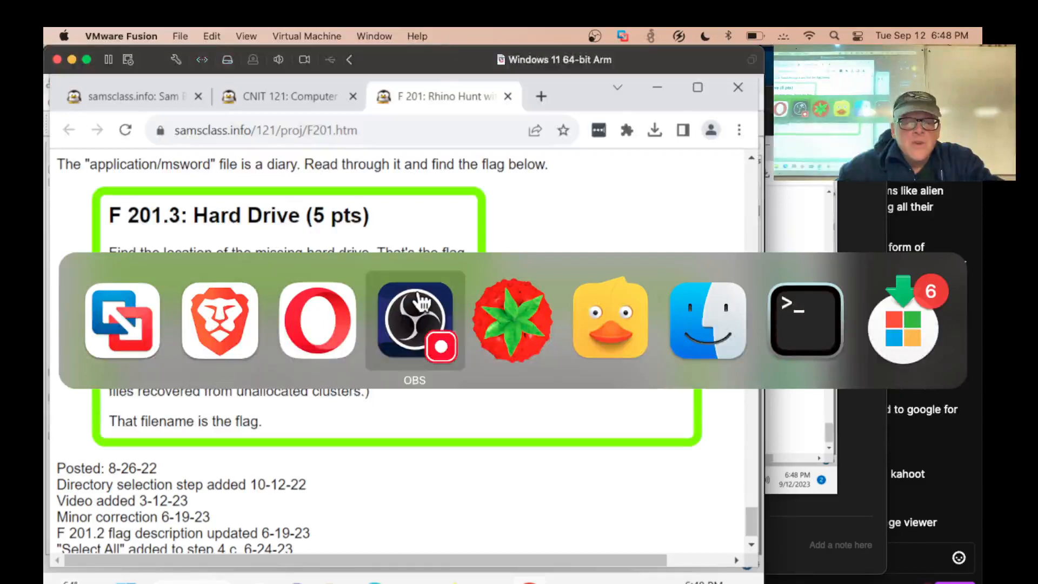